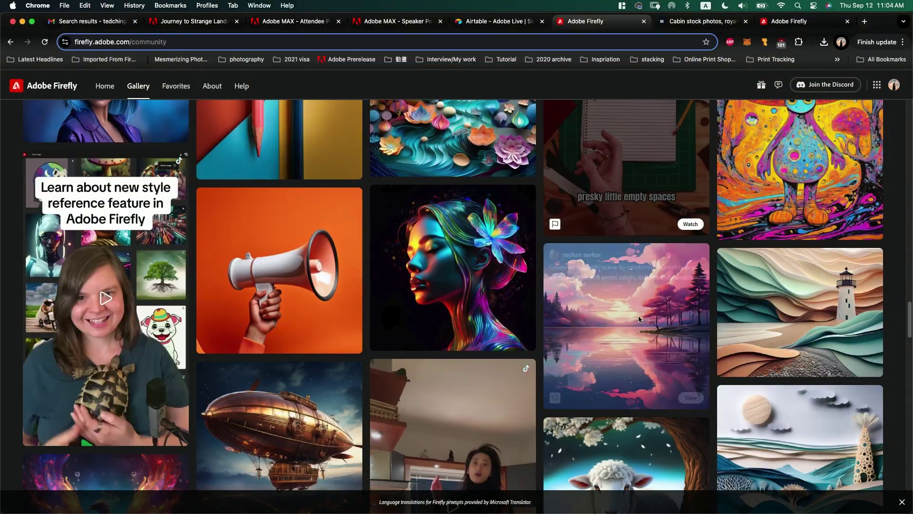
Browse the grid of community-generated images and prompts in the Firefly Gallery.
{"action": "mouse_move", "coordinate": [628, 325]}
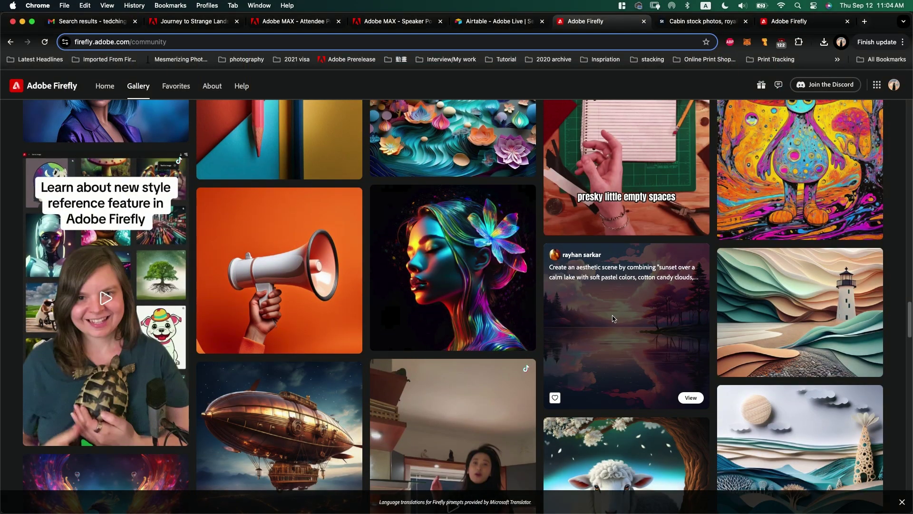
Open the sunset-lake card and set Photo content type with the Hyper realistic effect.
{"action": "left_click", "coordinate": [613, 319]}
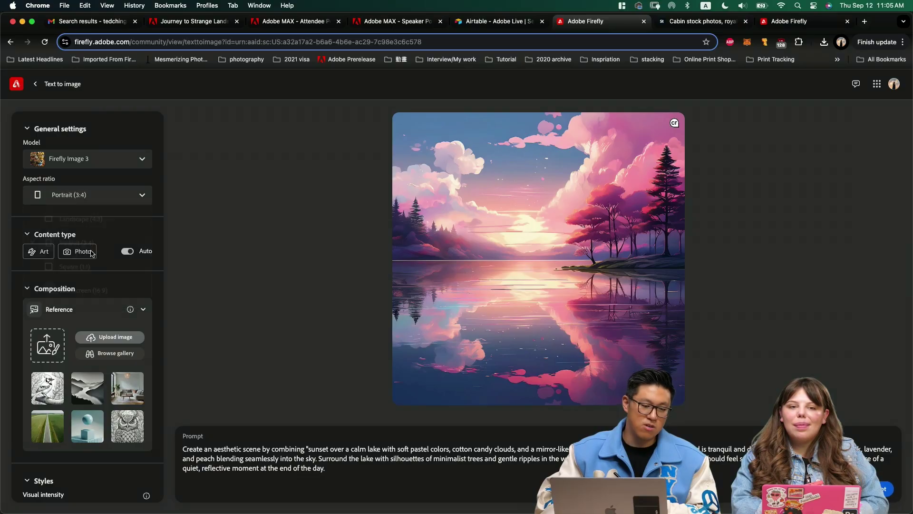
{"action": "left_click", "coordinate": [92, 253]}
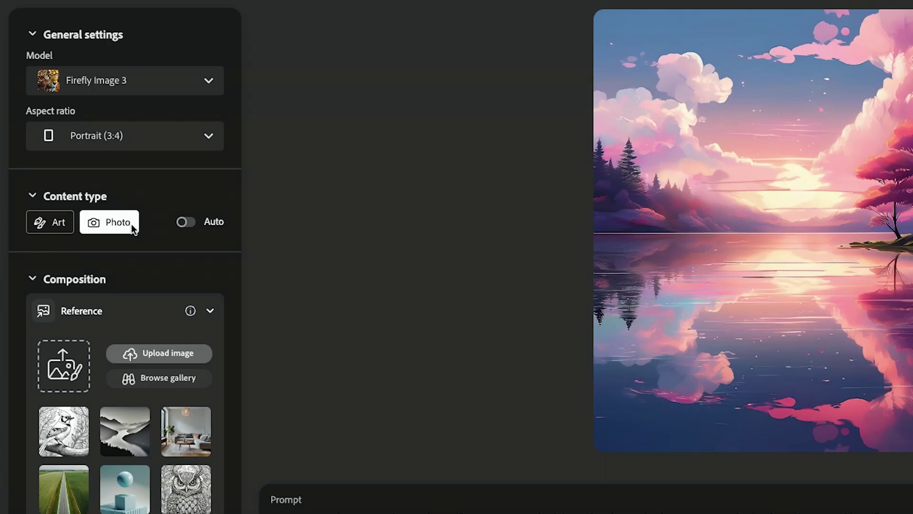
{"action": "scroll", "coordinate": [110, 267], "scroll_direction": "down", "scroll_amount": 6}
{"action": "left_click", "coordinate": [87, 296]}
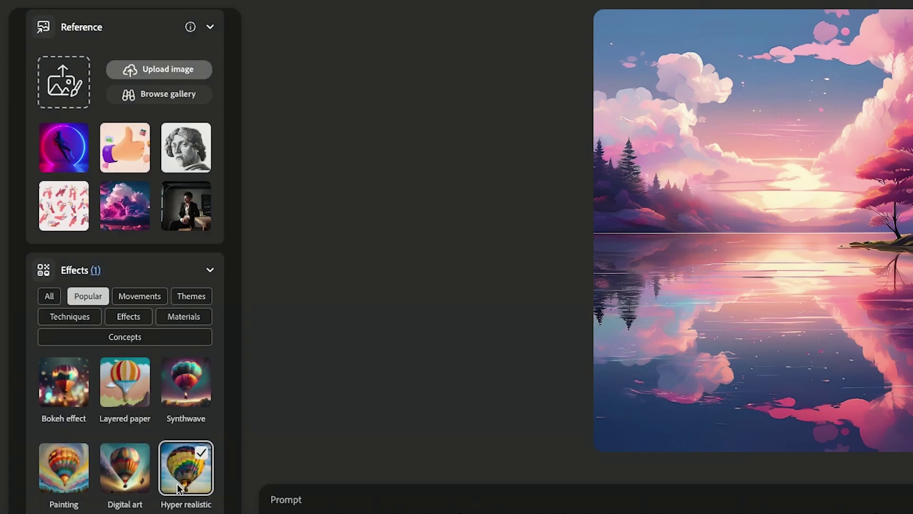
{"action": "scroll", "coordinate": [179, 488], "scroll_direction": "up", "scroll_amount": 12}
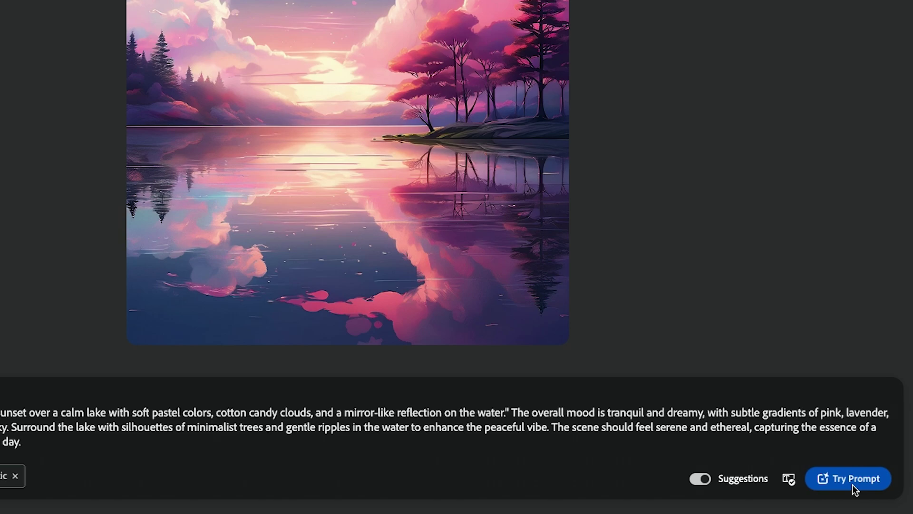
Generate photos from the prompt and download the lower-left pink sunset lake image.
{"action": "left_click", "coordinate": [852, 485]}
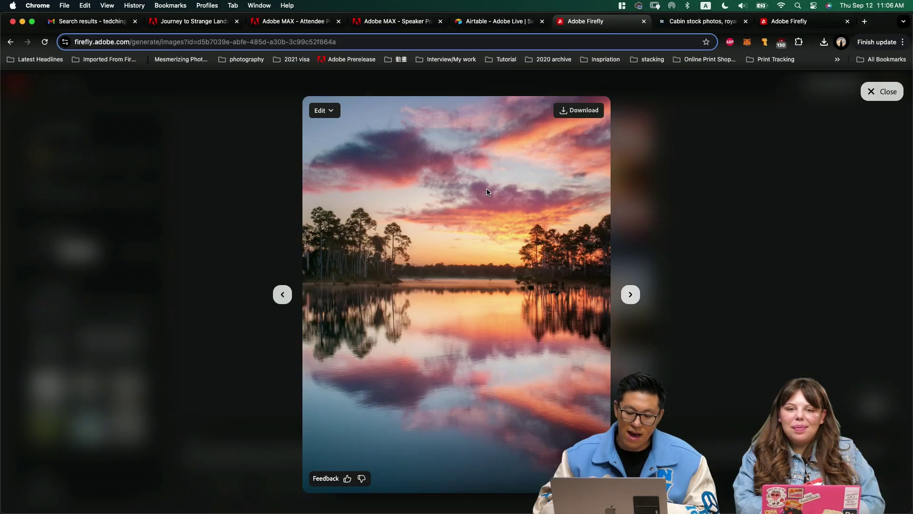
{"action": "key", "text": "Right"}
{"action": "key", "text": "Right"}
{"action": "key", "text": "Right"}
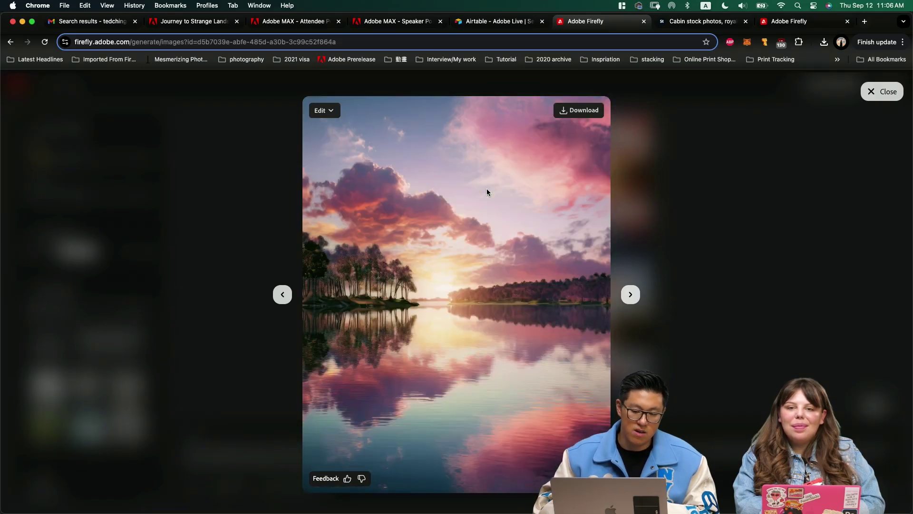
{"action": "key", "text": "Escape"}
{"action": "left_click", "coordinate": [507, 273]}
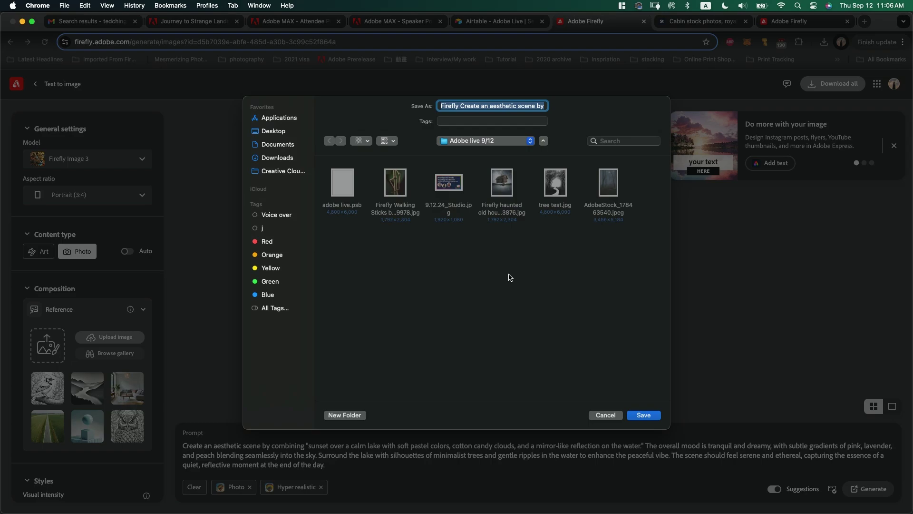
{"action": "left_click", "coordinate": [649, 417]}
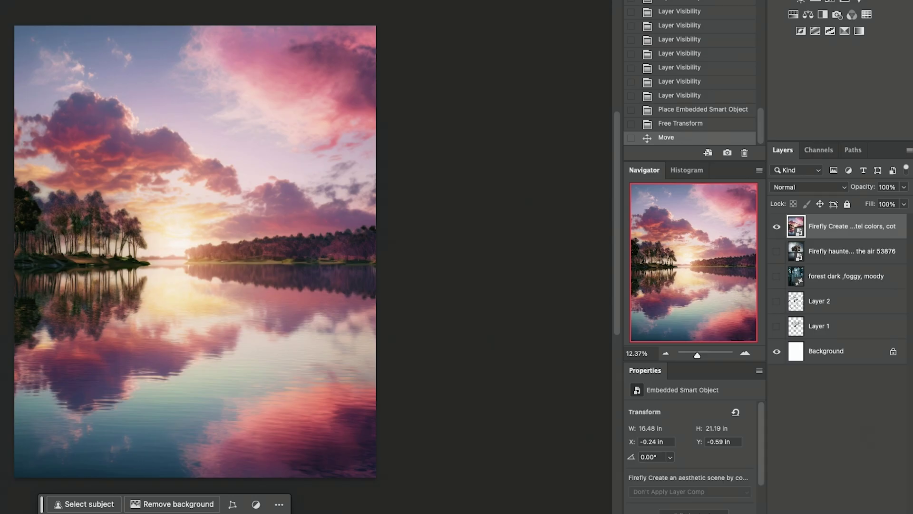
Add a new layer and paint a dark stroke along the left shoreline.
{"action": "key", "text": "super+shift+alt+n"}
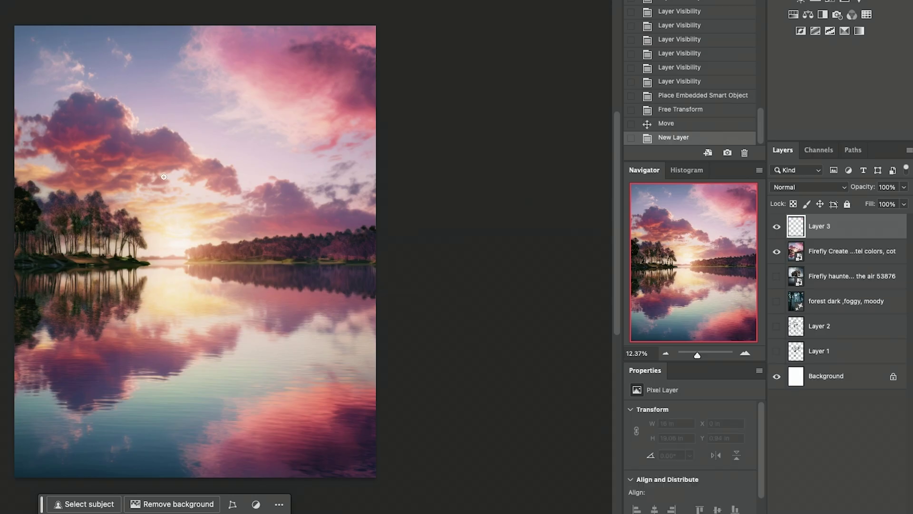
{"action": "left_click_drag", "start_coordinate": [158, 233], "coordinate": [205, 240]}
{"action": "key", "text": "super+z"}
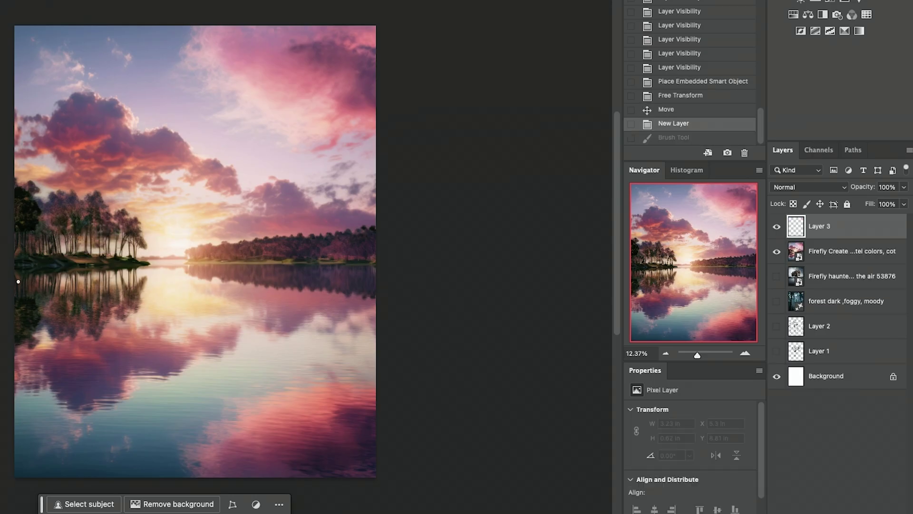
{"action": "left_click_drag", "start_coordinate": [95, 267], "coordinate": [138, 262]}
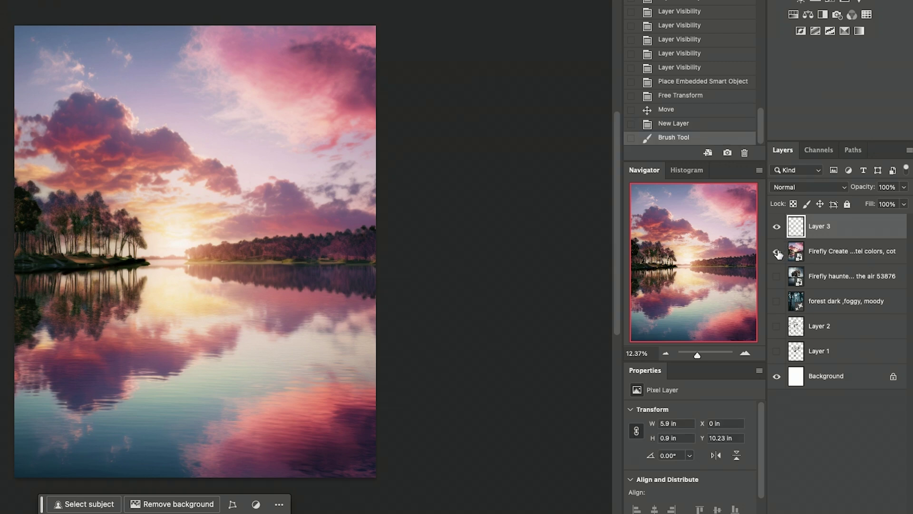
Fade the lake photo layer to 28% opacity and paint a vertical tree line on Layer 3.
{"action": "left_click", "coordinate": [799, 250]}
{"action": "left_click_drag", "start_coordinate": [865, 205], "coordinate": [864, 204]}
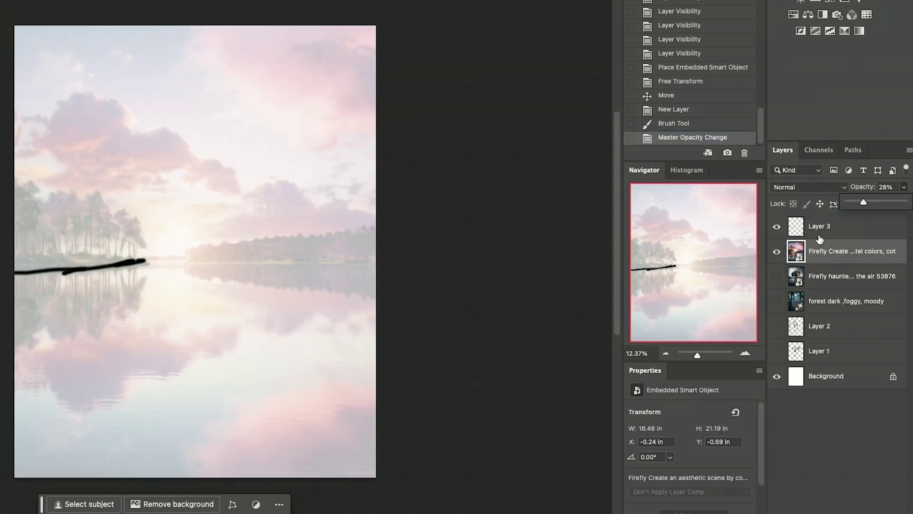
{"action": "left_click", "coordinate": [819, 238]}
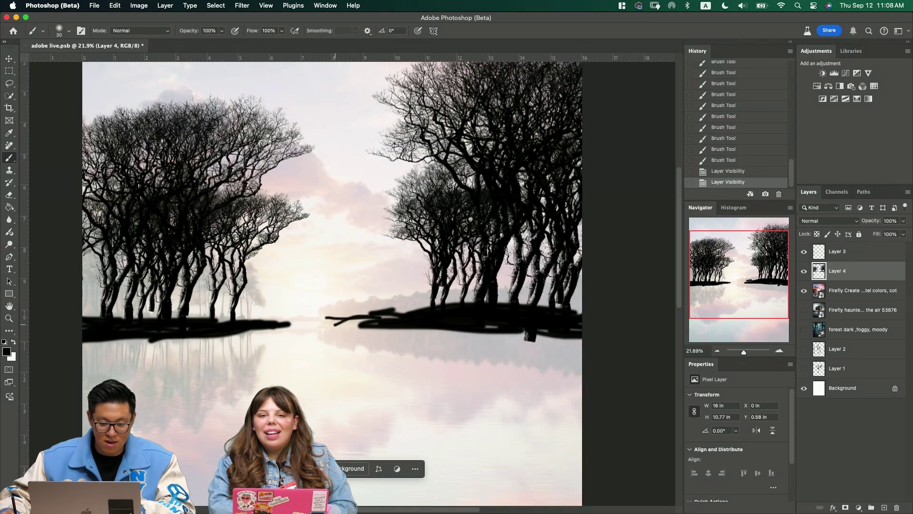
{"action": "left_click_drag", "start_coordinate": [342, 320], "coordinate": [344, 295]}
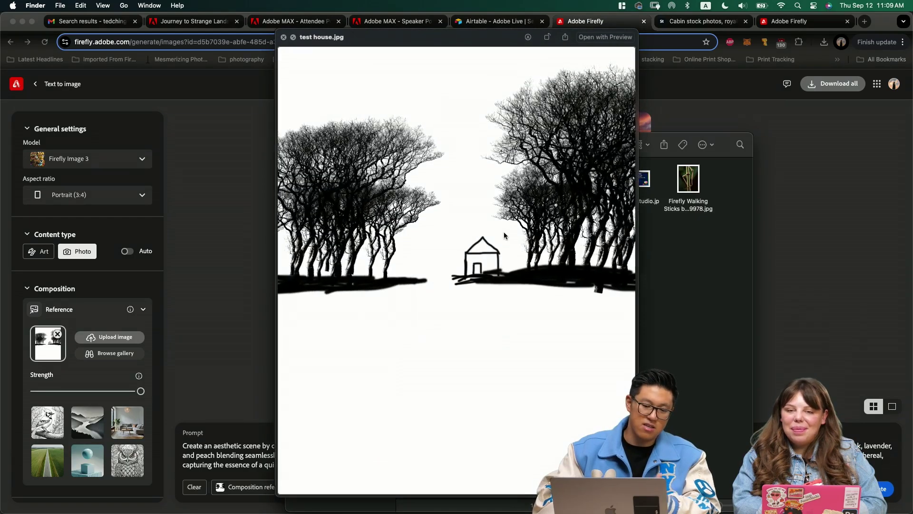
Load test house.jpg as the Firefly composition reference and accept the upload terms.
{"action": "key", "text": "space"}
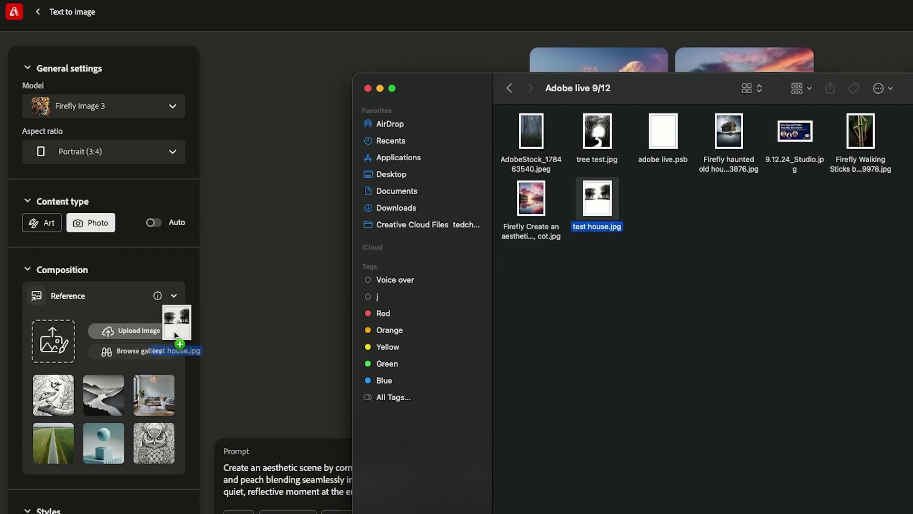
{"action": "left_click_drag", "start_coordinate": [176, 335], "coordinate": [54, 341]}
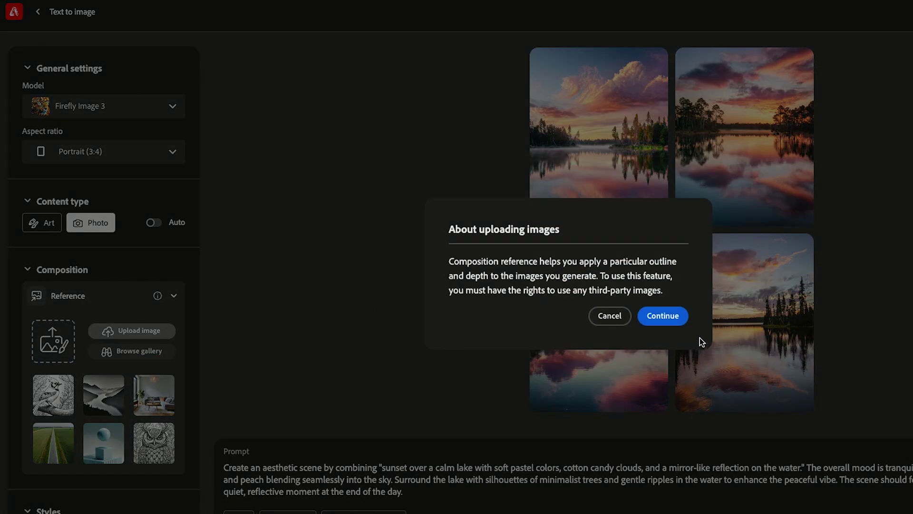
{"action": "left_click", "coordinate": [663, 315]}
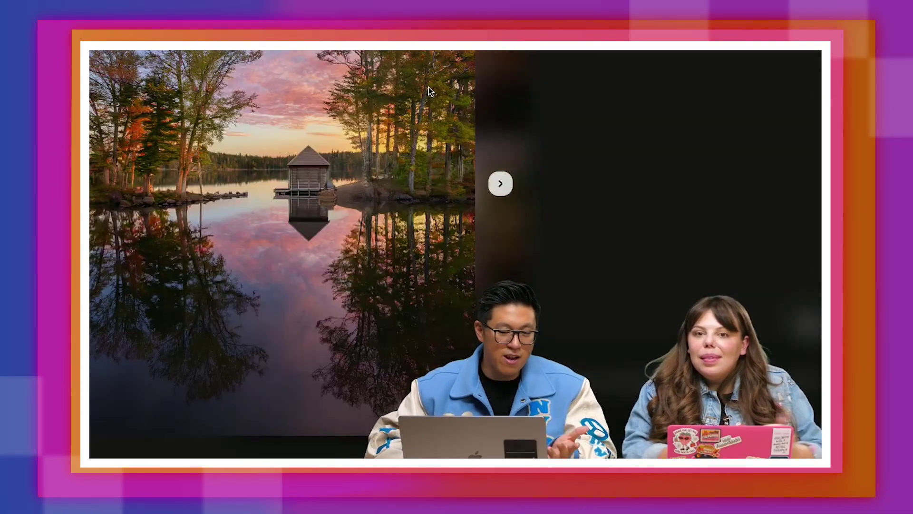
View the next generated image and rename the cabin-on-legs sketch layer to 'reference'.
{"action": "key", "text": "Right"}
{"action": "key", "text": "Right"}
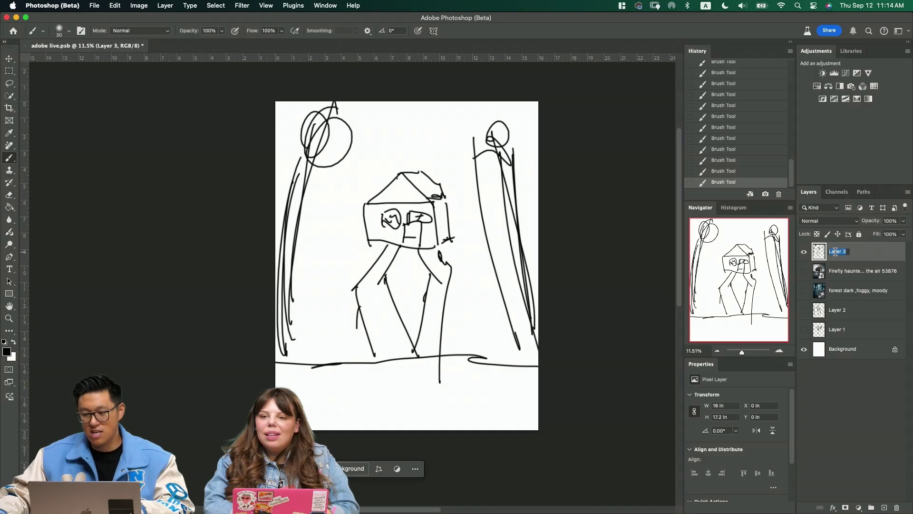
{"action": "type", "text": "referen"}
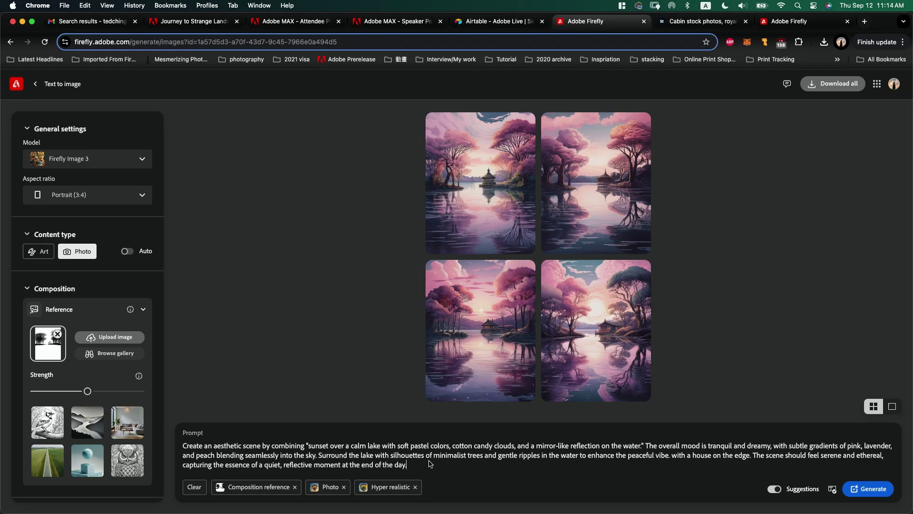
Rewrite the prompt with 'foggy' and sketch a small house shape in the forest.
{"action": "triple_click", "coordinate": [430, 463]}
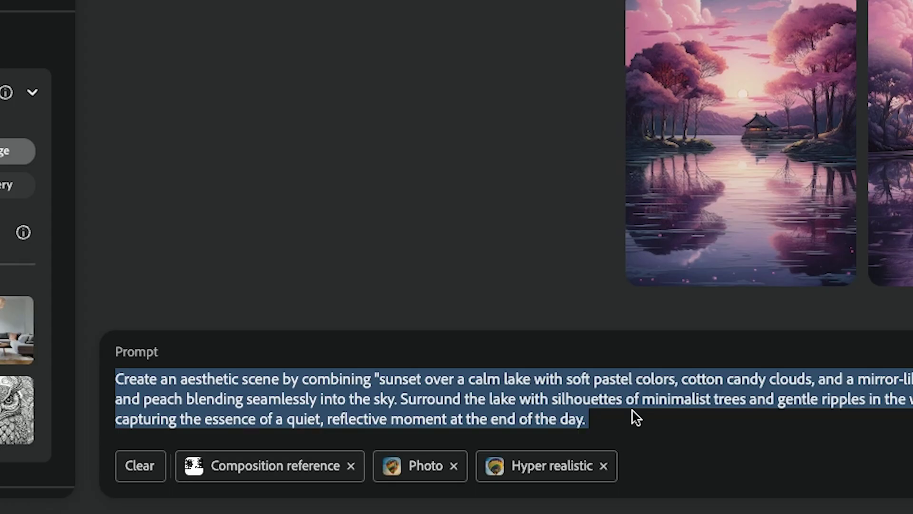
{"action": "type", "text": "foggy"}
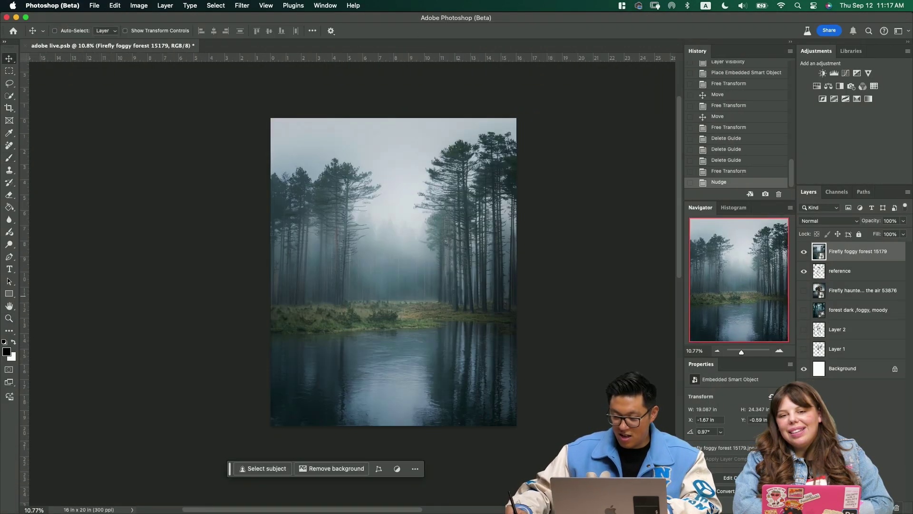
{"action": "key", "text": "b"}
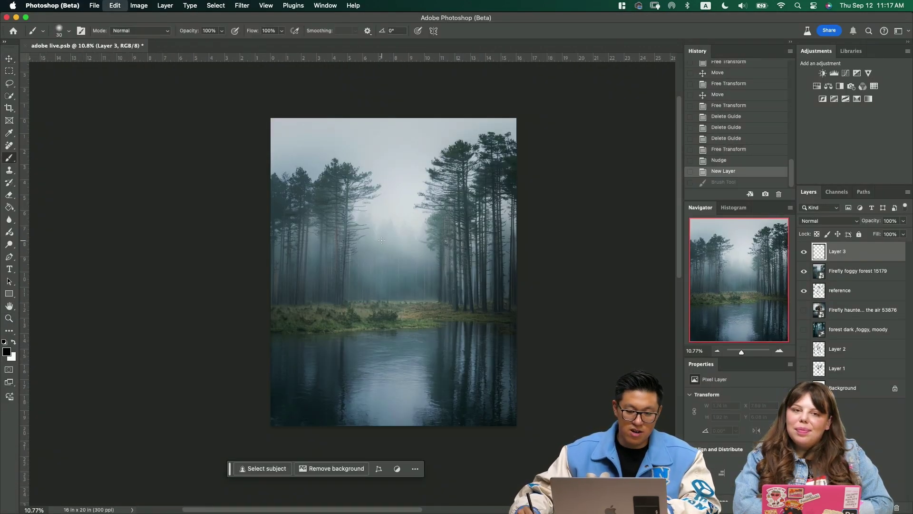
{"action": "mouse_move", "coordinate": [378, 226]}
{"action": "left_mouse_down"}
{"action": "mouse_move", "coordinate": [409, 220]}
{"action": "mouse_move", "coordinate": [410, 255]}
{"action": "left_mouse_up"}
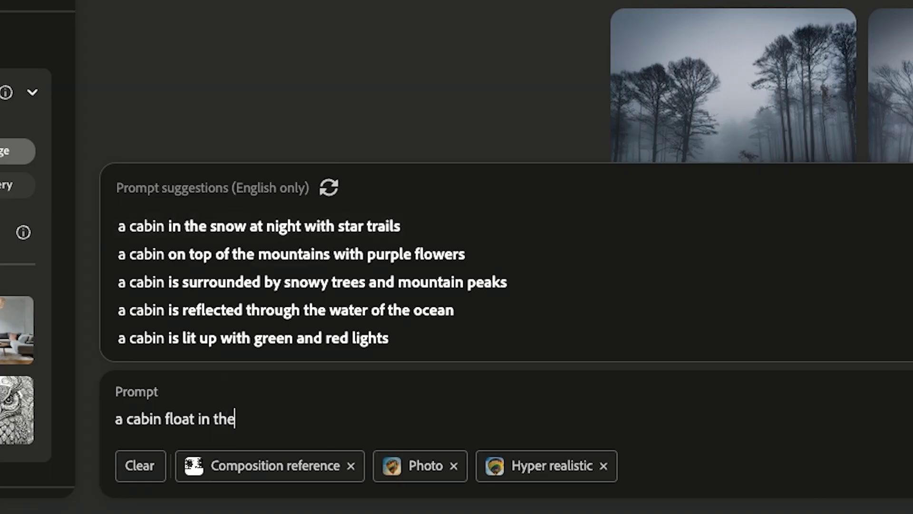
Generate the floating cabin images and browse to the ivy-covered cabin result.
{"action": "type", "text": "air"}
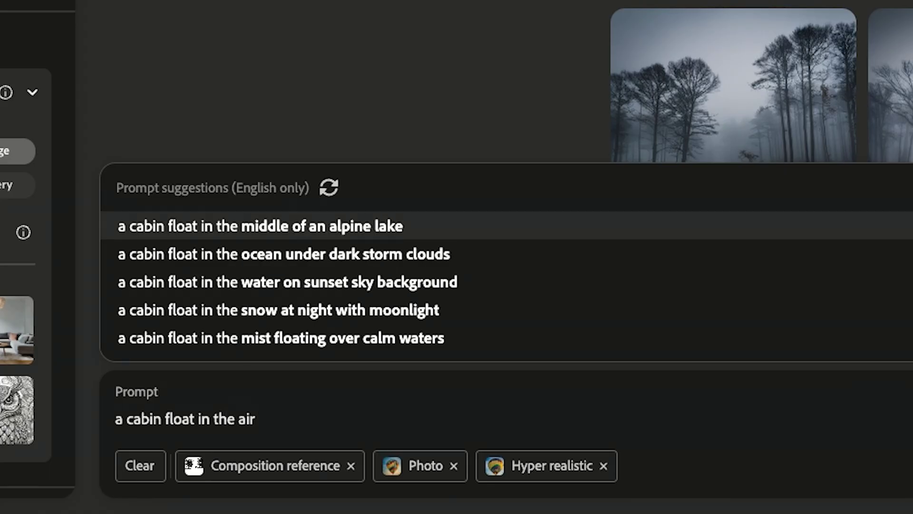
{"action": "key", "text": "Return"}
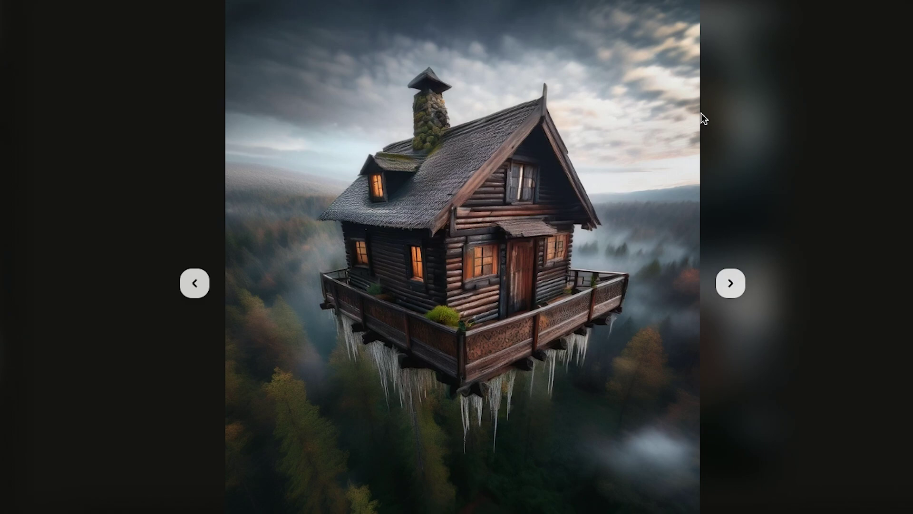
{"action": "key", "text": "Right"}
{"action": "key", "text": "Left"}
{"action": "key", "text": "Right"}
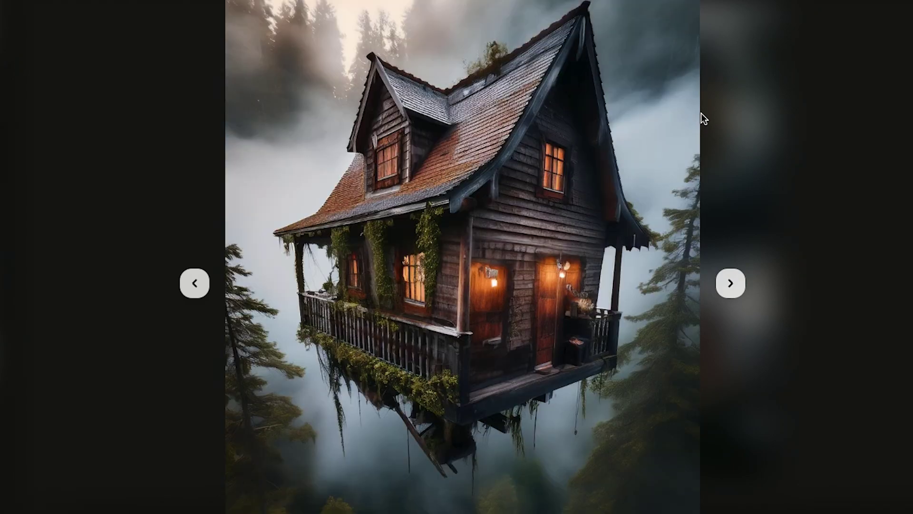
{"action": "key", "text": "Escape"}
Download the ivy-covered cabin, place it into the composite and select it from its background.
{"action": "left_click", "coordinate": [534, 78]}
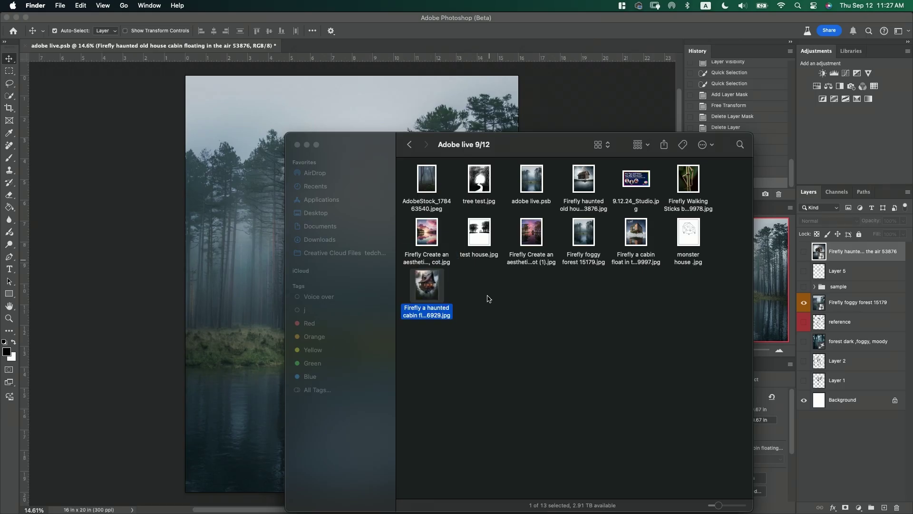
{"action": "left_click_drag", "start_coordinate": [428, 295], "coordinate": [271, 221]}
{"action": "key", "text": "Return"}
{"action": "key", "text": "w"}
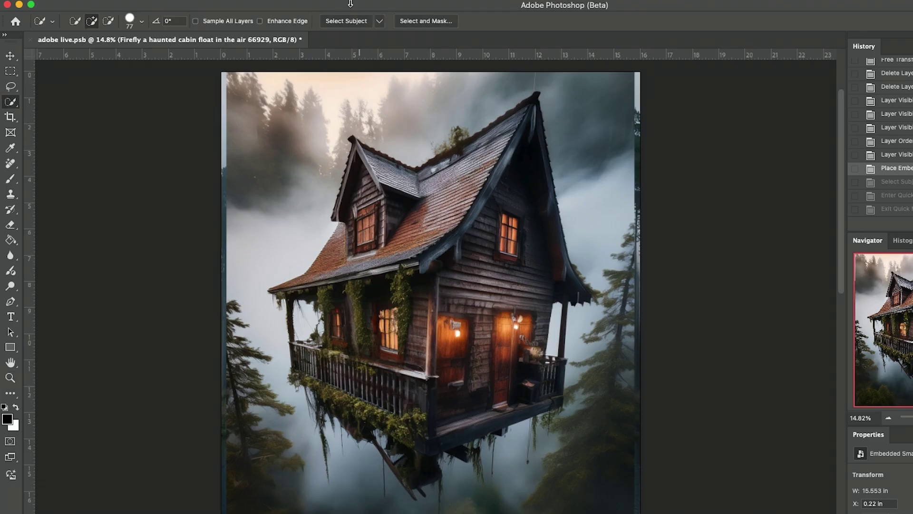
{"action": "right_click", "coordinate": [13, 101]}
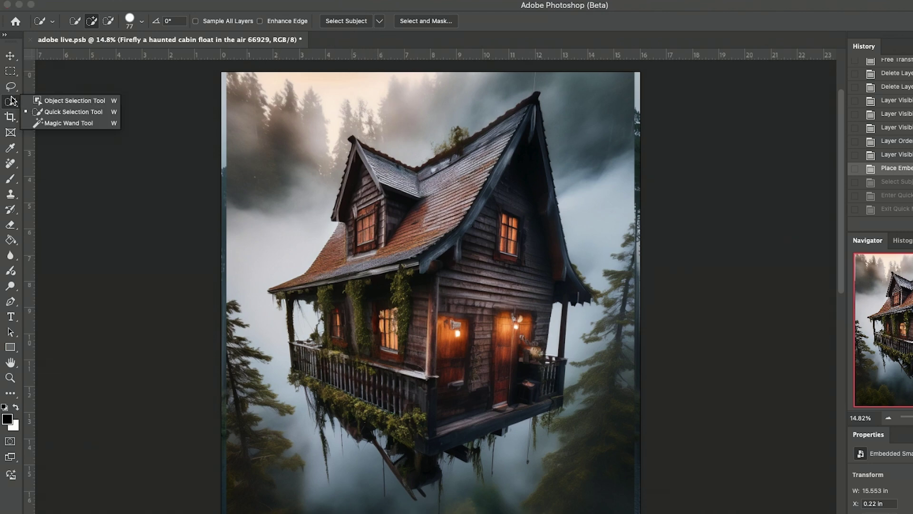
{"action": "key", "text": "Escape"}
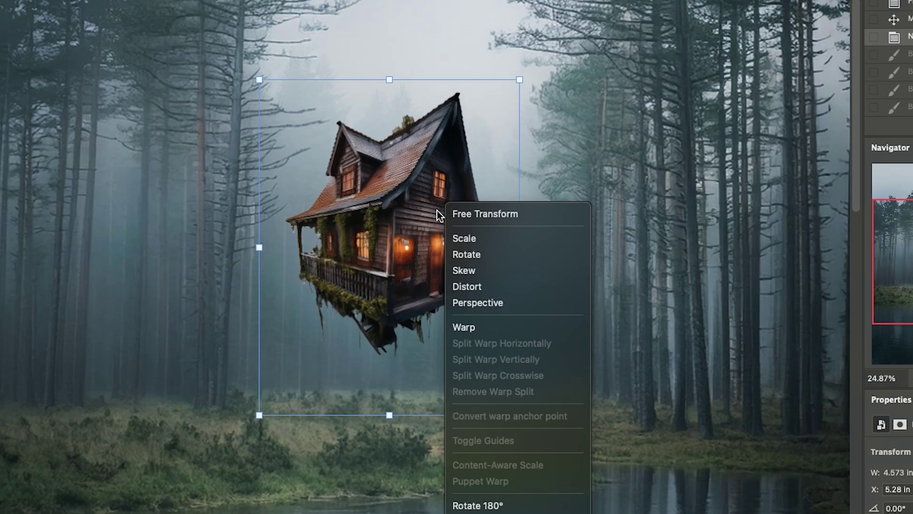
Tilt the cut-out cabin using a Perspective free transform on a corner handle.
{"action": "left_click", "coordinate": [505, 214]}
{"action": "right_click", "coordinate": [421, 191]}
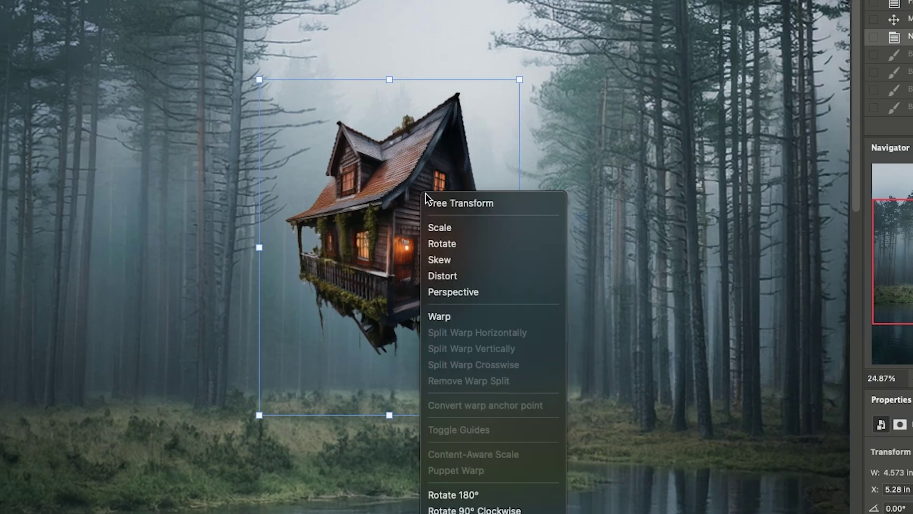
{"action": "left_click", "coordinate": [447, 299]}
{"action": "left_click_drag", "start_coordinate": [521, 87], "coordinate": [519, 155]}
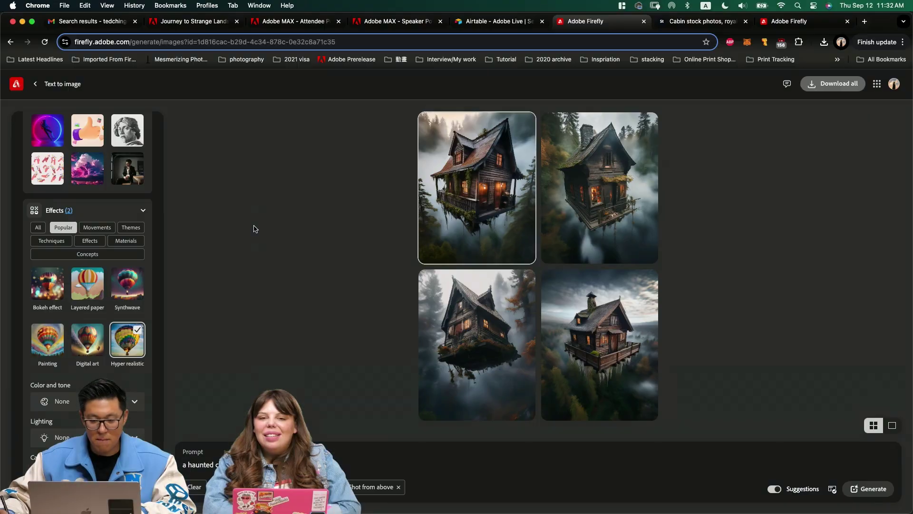
Show the walking-stick bug leg results in Firefly, then return to the Photoshop composite.
{"action": "mouse_move", "coordinate": [470, 248]}
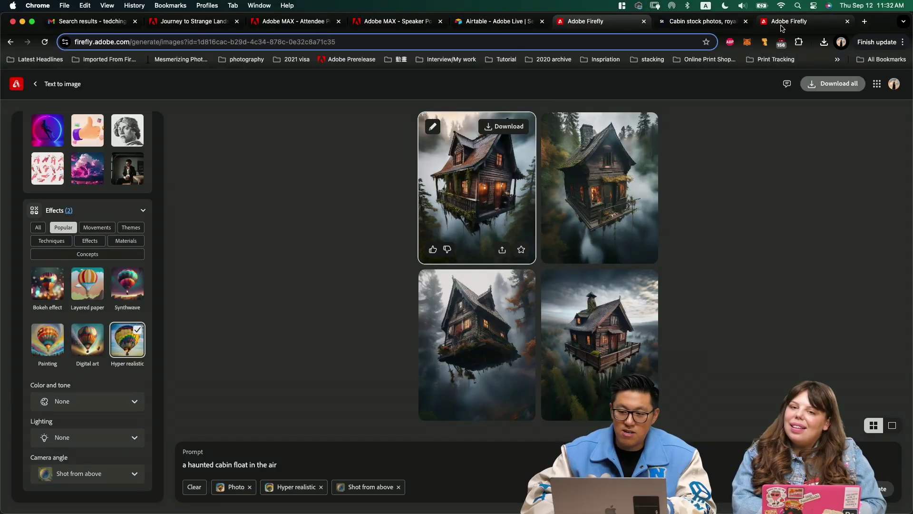
{"action": "left_click", "coordinate": [782, 27]}
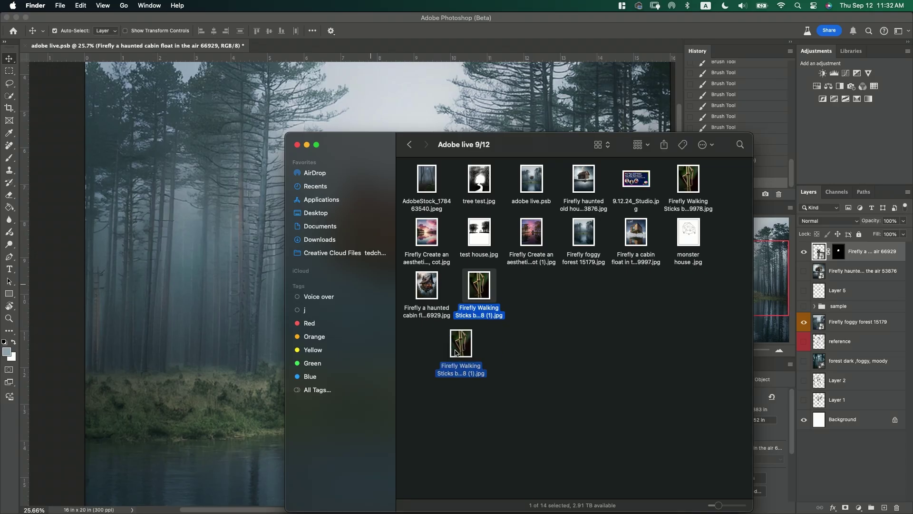
{"action": "left_click", "coordinate": [233, 281]}
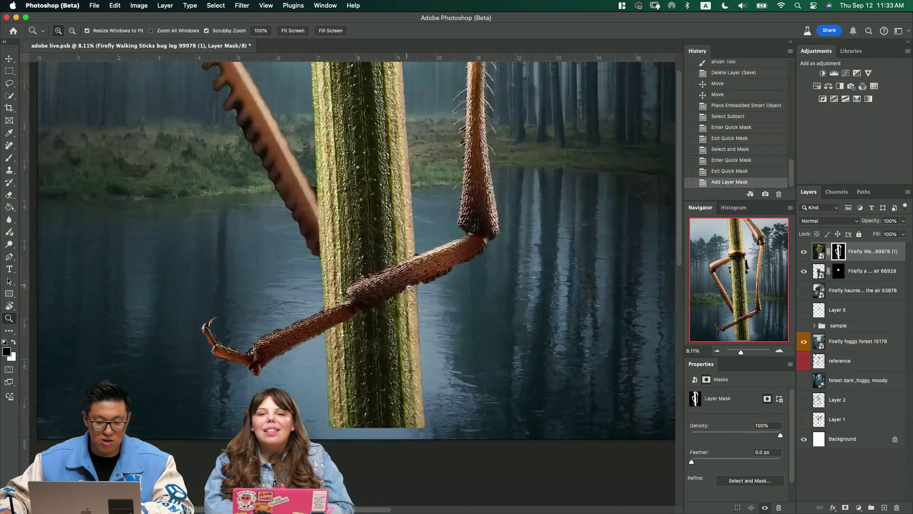
Position the first walking-stick leg under the cabin with a slight rotation.
{"action": "key", "text": "super+equal"}
{"action": "key", "text": "bracketleft"}
{"action": "key", "text": "bracketleft"}
{"action": "key", "text": "bracketleft"}
{"action": "key", "text": "bracketleft"}
{"action": "key", "text": "bracketleft"}
{"action": "key", "text": "bracketleft"}
{"action": "key", "text": "bracketleft"}
{"action": "key", "text": "bracketleft"}
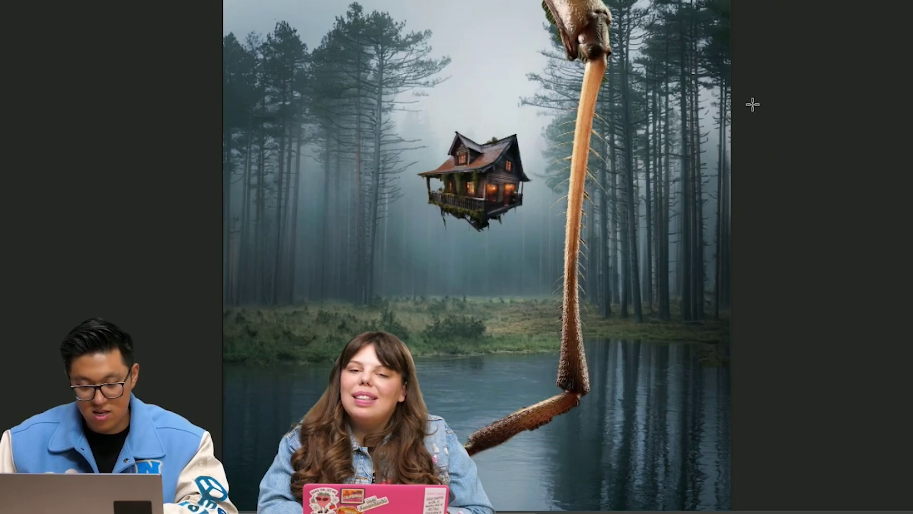
{"action": "left_click_drag", "start_coordinate": [586, 105], "coordinate": [544, 183]}
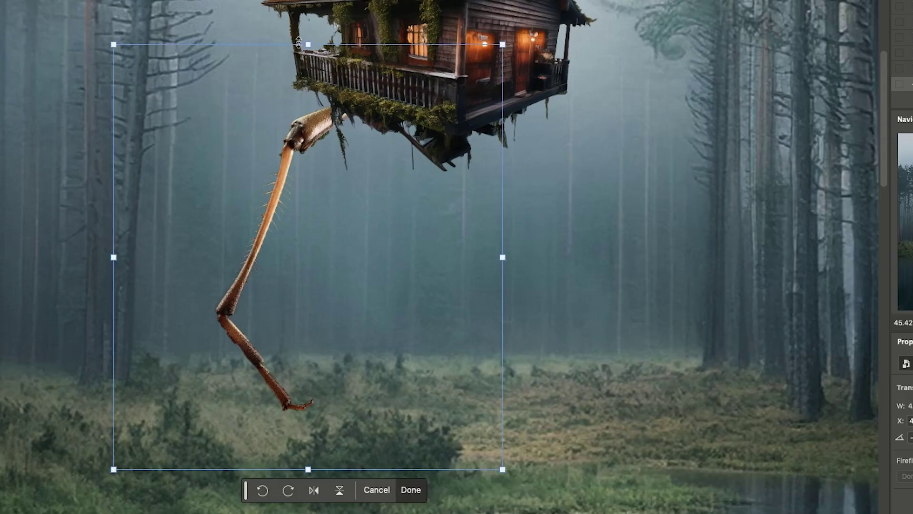
{"action": "left_click_drag", "start_coordinate": [554, 61], "coordinate": [564, 75]}
{"action": "key", "text": "Return"}
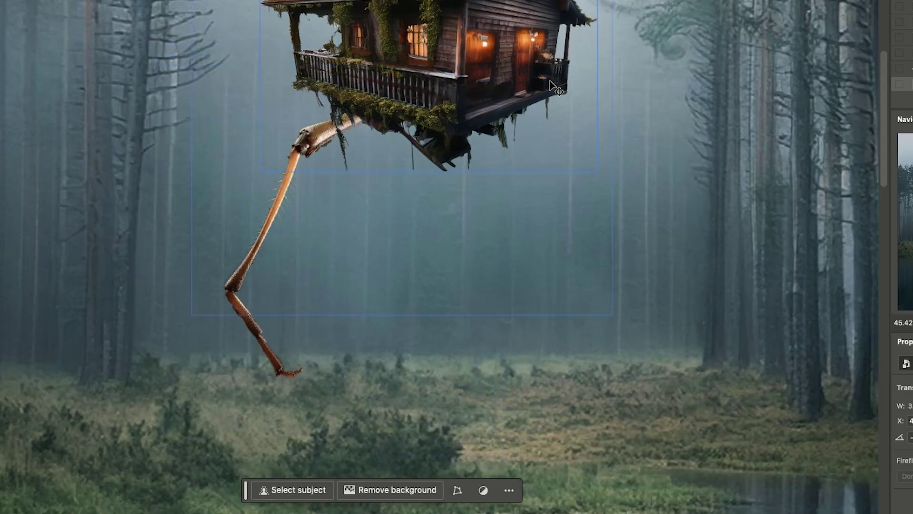
Place a duplicated leg beside the first, flipped horizontally and vertically and slightly rotated.
{"action": "left_click_drag", "start_coordinate": [246, 220], "coordinate": [337, 249]}
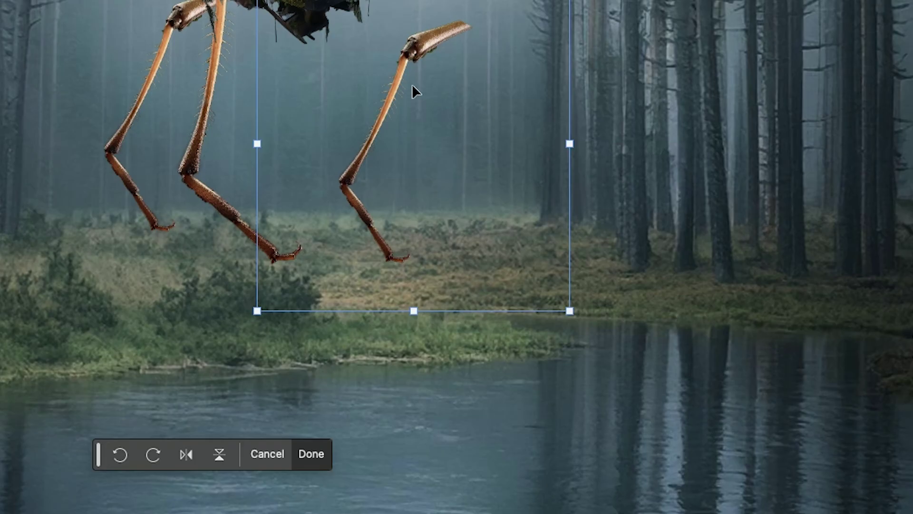
{"action": "right_click", "coordinate": [412, 85]}
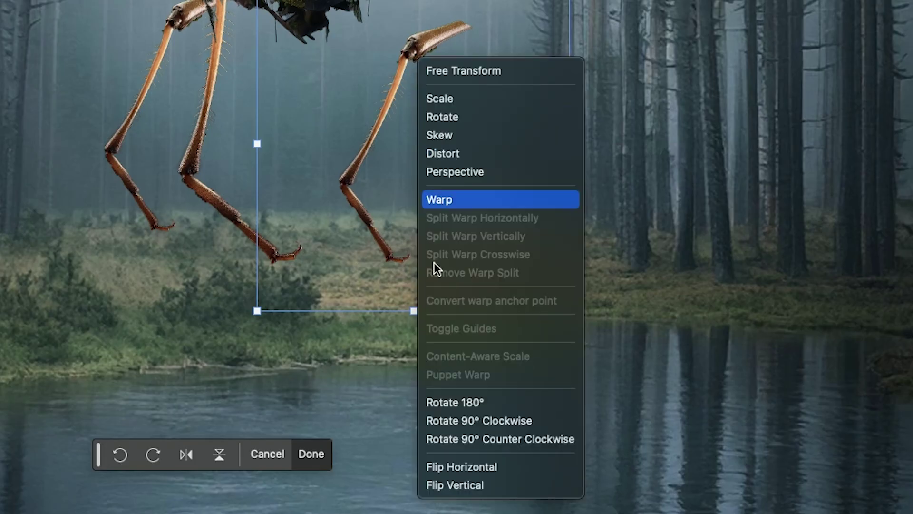
{"action": "left_click", "coordinate": [436, 464]}
{"action": "left_click_drag", "start_coordinate": [585, 323], "coordinate": [579, 333]}
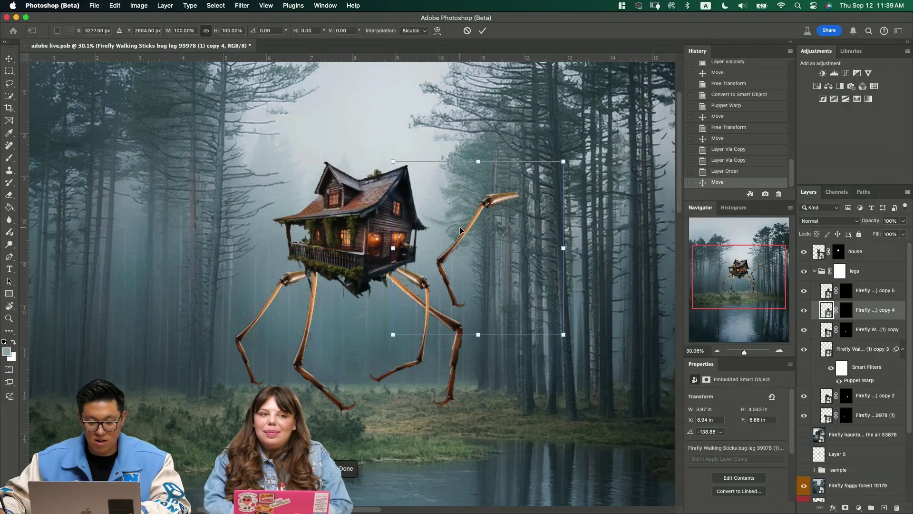
{"action": "right_click", "coordinate": [461, 237]}
{"action": "left_click", "coordinate": [500, 467]}
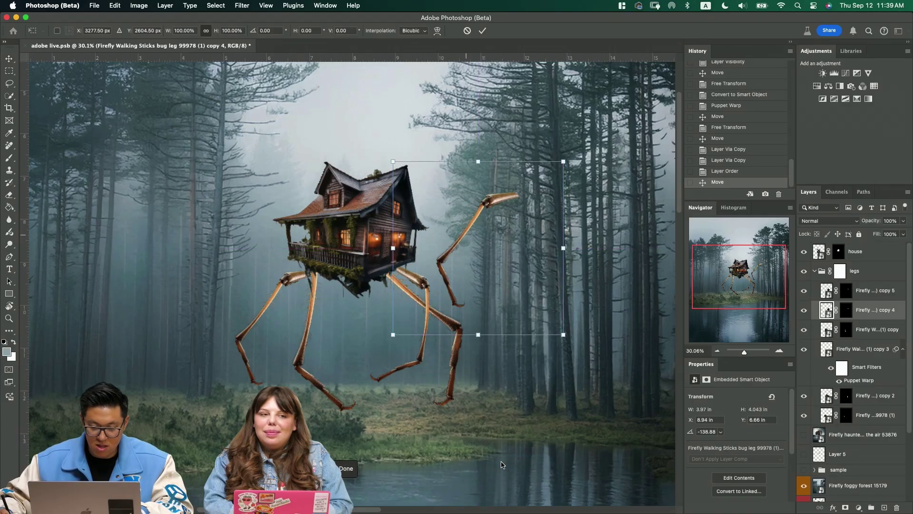
{"action": "key", "text": "Return"}
Move legs to the cabin's right, rotate them about -37° and shrink one under the house.
{"action": "left_click_drag", "start_coordinate": [500, 221], "coordinate": [592, 221]}
{"action": "key", "text": "ctrl+t"}
{"action": "key", "text": "Return"}
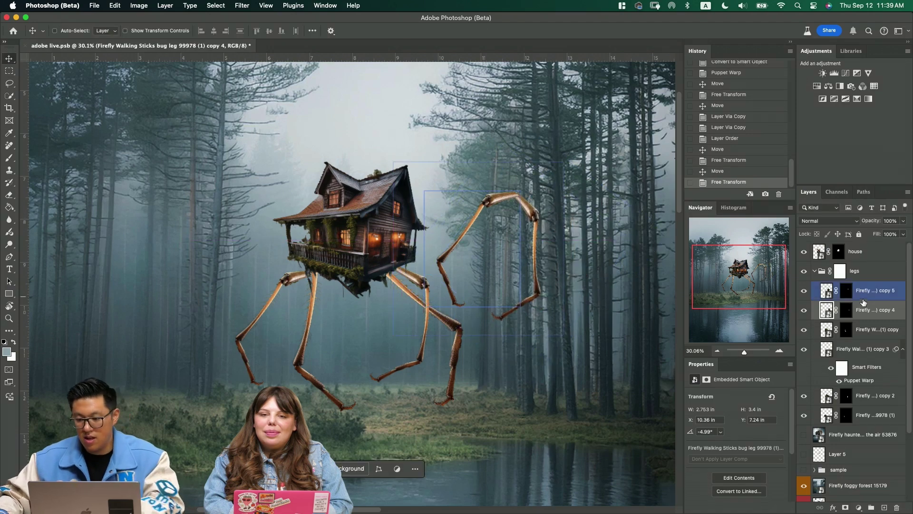
{"action": "key", "text": "ctrl+t"}
{"action": "left_click_drag", "start_coordinate": [564, 175], "coordinate": [486, 236]}
{"action": "left_click_drag", "start_coordinate": [497, 286], "coordinate": [392, 289]}
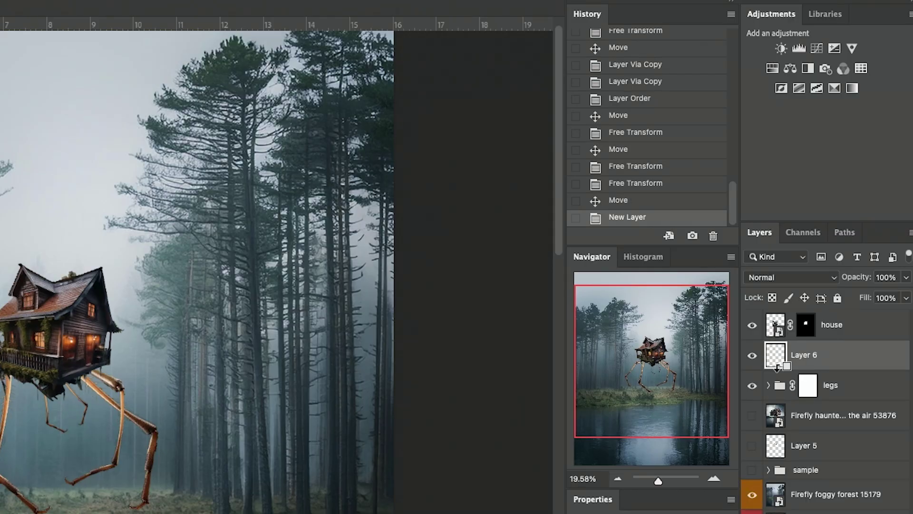
Clip Layer 6 to the legs group and add a Brightness/Contrast adjustment clipped to the legs.
{"action": "left_click_drag", "start_coordinate": [776, 367], "coordinate": [781, 379]}
{"action": "key", "text": "ctrl+z"}
{"action": "left_click", "coordinate": [775, 369], "text": "alt"}
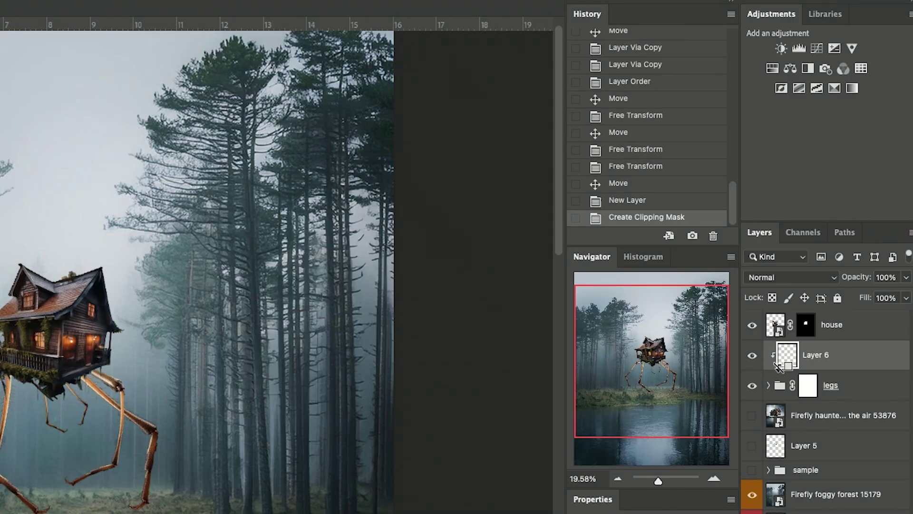
{"action": "left_click", "coordinate": [781, 48]}
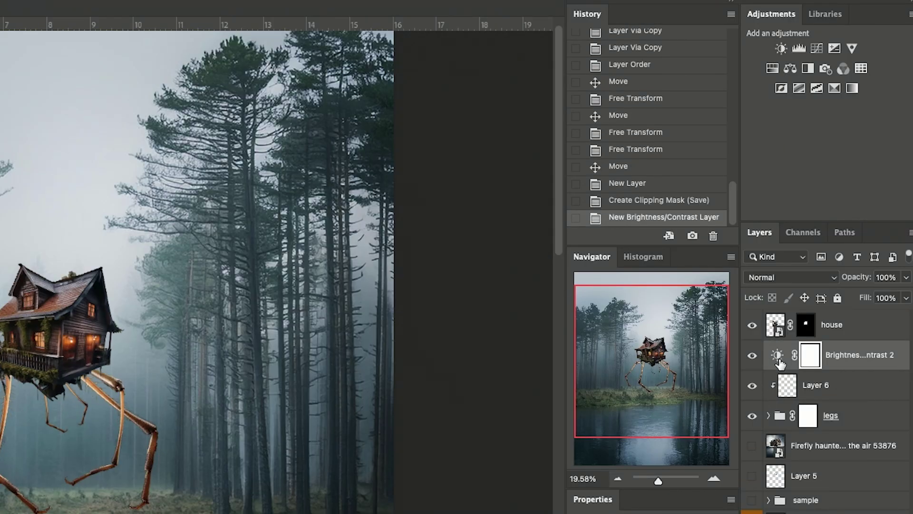
{"action": "left_click", "coordinate": [778, 364], "text": "alt"}
Add a Color Balance adjustment clipped to the legs group.
{"action": "left_click", "coordinate": [790, 68]}
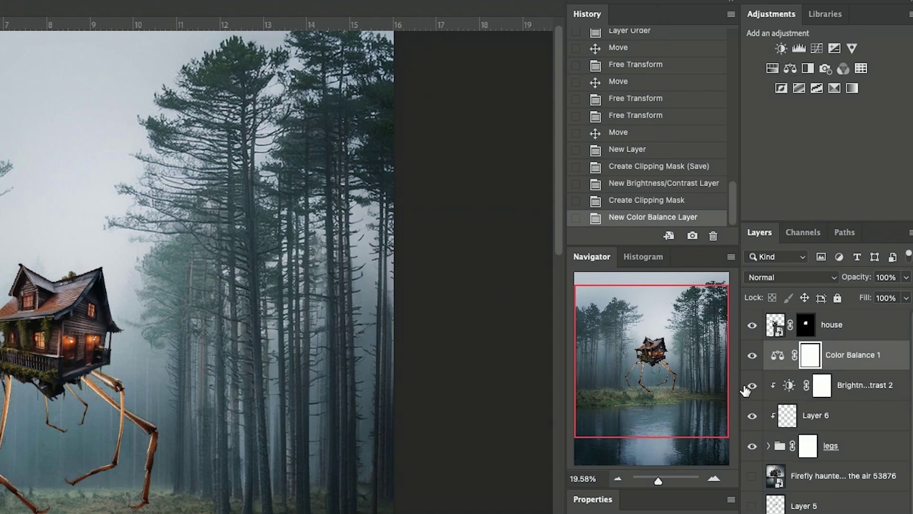
{"action": "left_click", "coordinate": [758, 369], "text": "alt"}
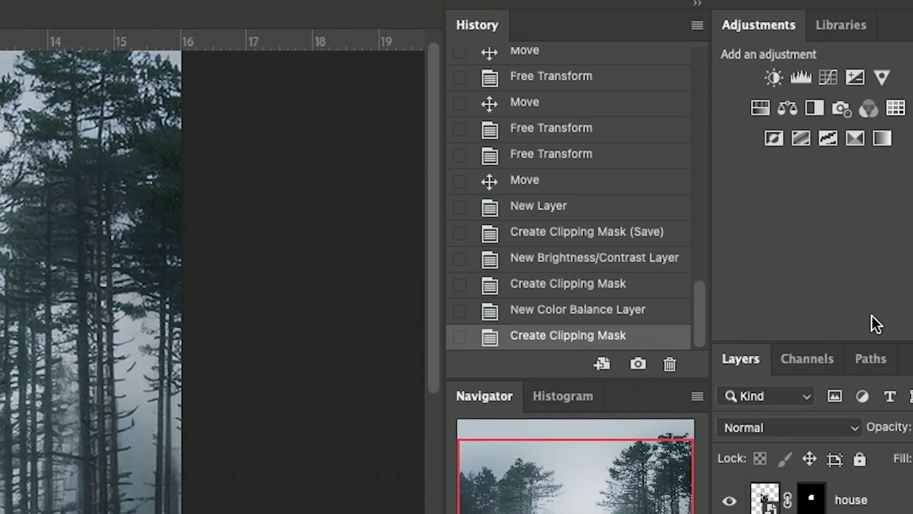
{"action": "left_click_drag", "start_coordinate": [894, 342], "coordinate": [894, 269]}
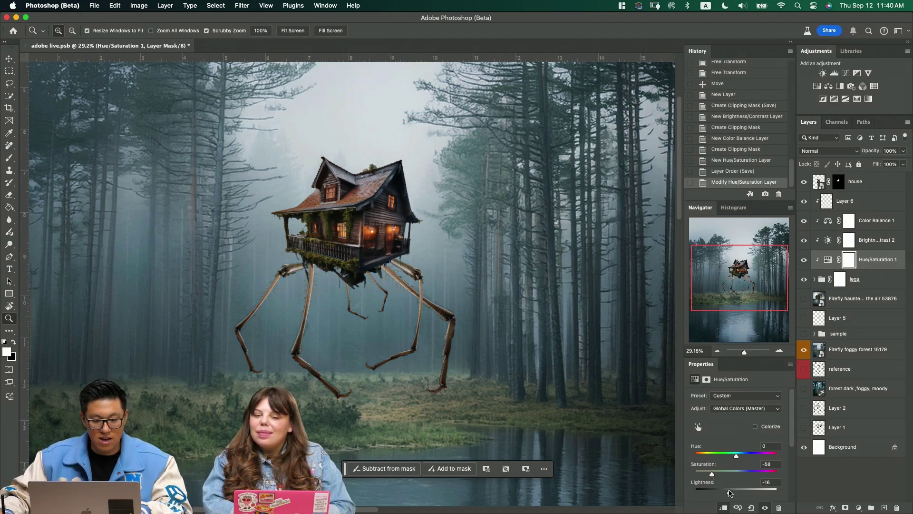
{"action": "scroll", "coordinate": [444, 267], "scroll_direction": "down", "scroll_amount": 2}
{"action": "scroll", "coordinate": [444, 267], "scroll_direction": "right", "scroll_amount": 2}
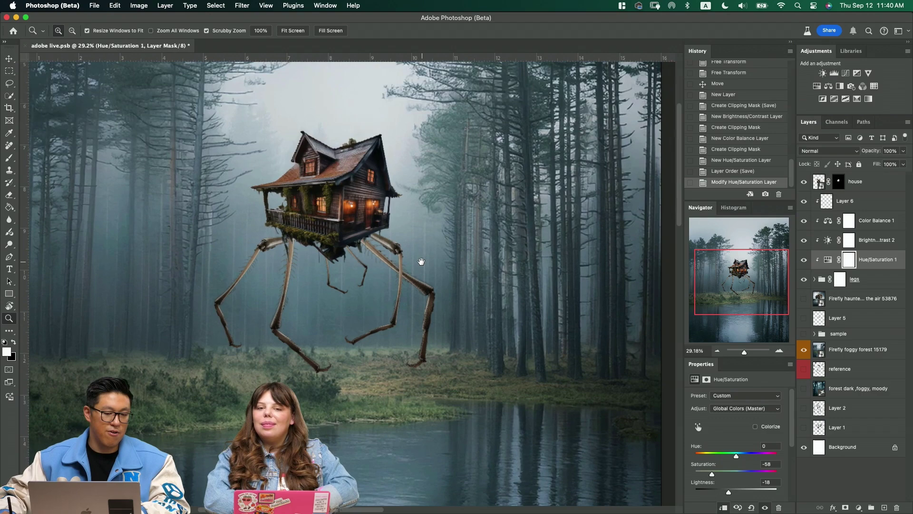
{"action": "scroll", "coordinate": [424, 263], "scroll_direction": "down", "scroll_amount": 3}
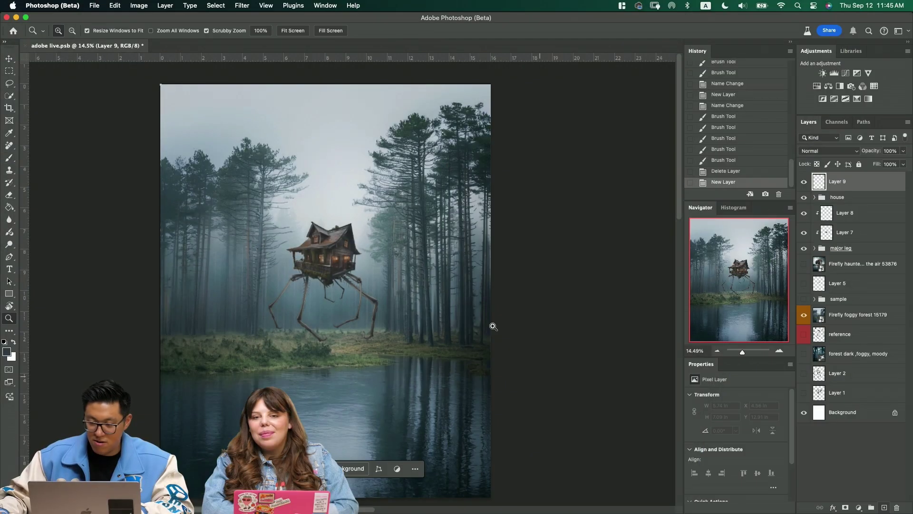
Sample a light grey and paint soft fog over the trees on the new layer.
{"action": "left_click", "coordinate": [289, 249], "text": "alt"}
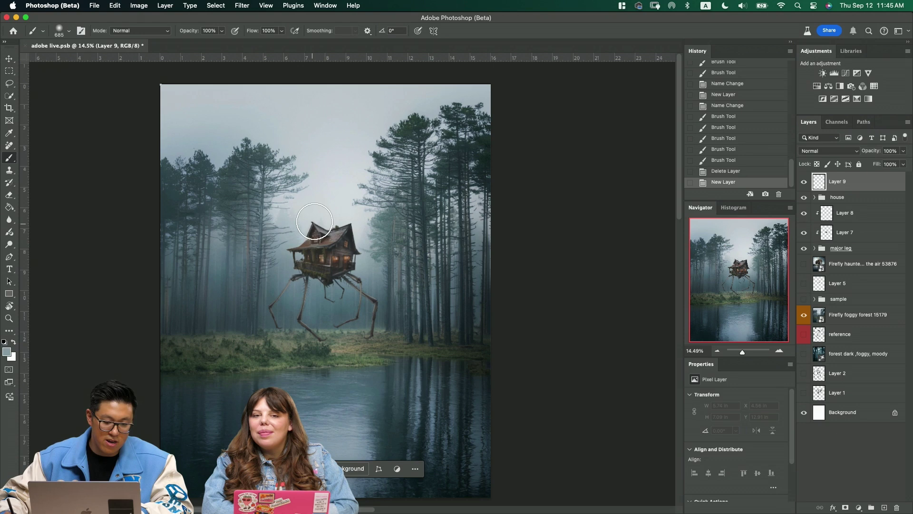
{"action": "left_click_drag", "start_coordinate": [308, 183], "coordinate": [324, 182]}
{"action": "key", "text": "bracketright"}
{"action": "key", "text": "bracketright"}
{"action": "key", "text": "bracketright"}
{"action": "key", "text": "bracketright"}
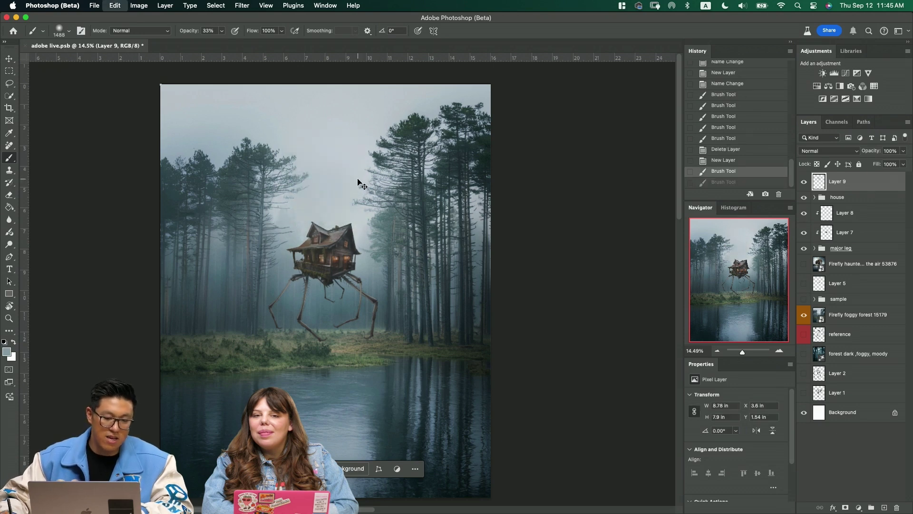
{"action": "key", "text": "3"}
{"action": "mouse_move", "coordinate": [362, 185]}
{"action": "left_mouse_down"}
{"action": "mouse_move", "coordinate": [286, 203]}
{"action": "mouse_move", "coordinate": [330, 197]}
{"action": "mouse_move", "coordinate": [401, 250]}
{"action": "mouse_move", "coordinate": [392, 292]}
{"action": "left_mouse_up"}
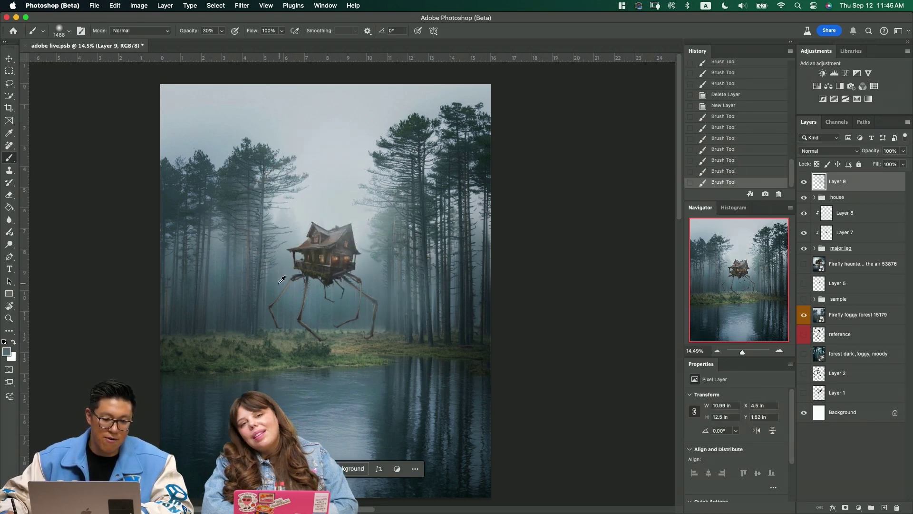
Set Layer 9 to Screen blending at 62% opacity.
{"action": "key", "text": "z"}
{"action": "left_click_drag", "start_coordinate": [343, 319], "coordinate": [381, 319]}
{"action": "left_click", "coordinate": [827, 151]}
{"action": "left_click", "coordinate": [811, 245]}
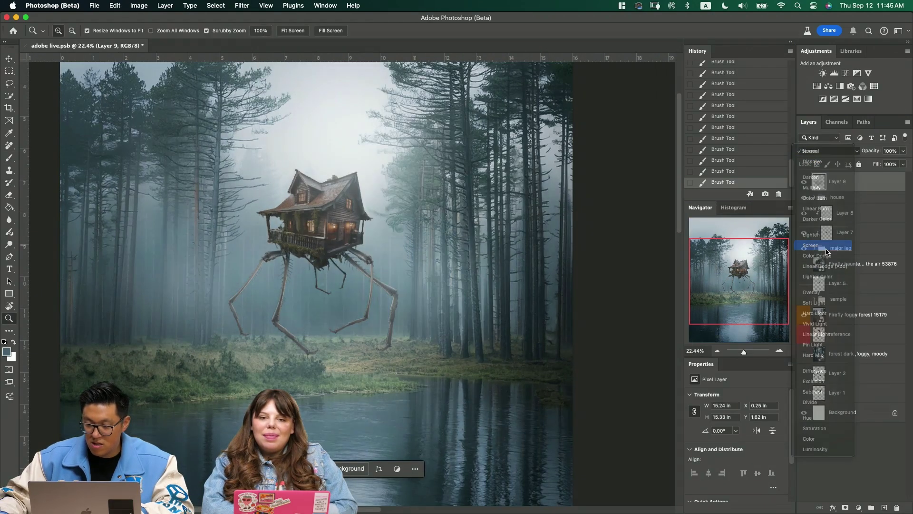
{"action": "left_click_drag", "start_coordinate": [888, 165], "coordinate": [881, 165]}
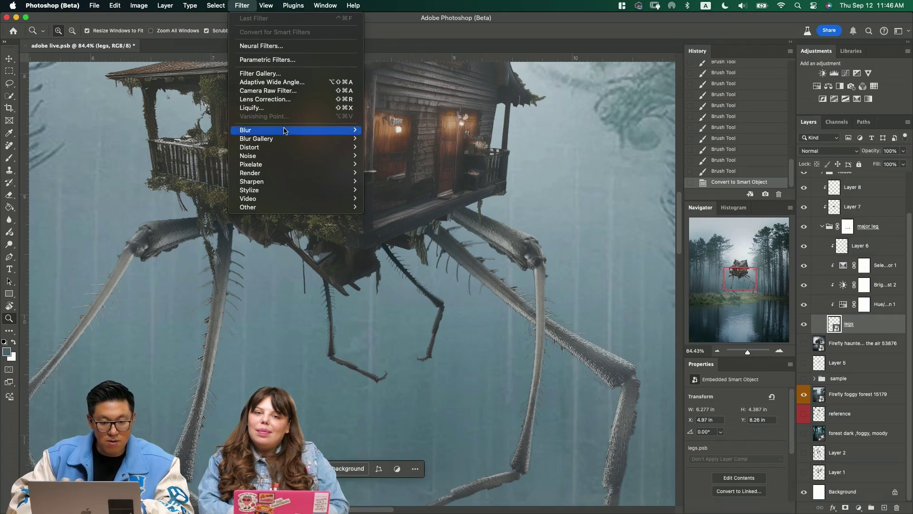
Soften the legs smart object with a 2.2 px Gaussian Blur and 2.5% Add Noise.
{"action": "mouse_move", "coordinate": [296, 131]}
{"action": "left_click", "coordinate": [384, 164]}
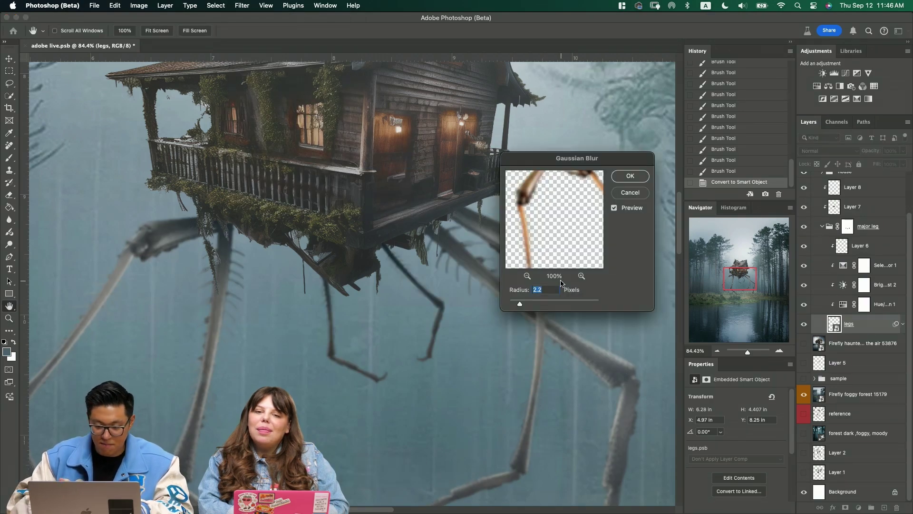
{"action": "key", "text": "Return"}
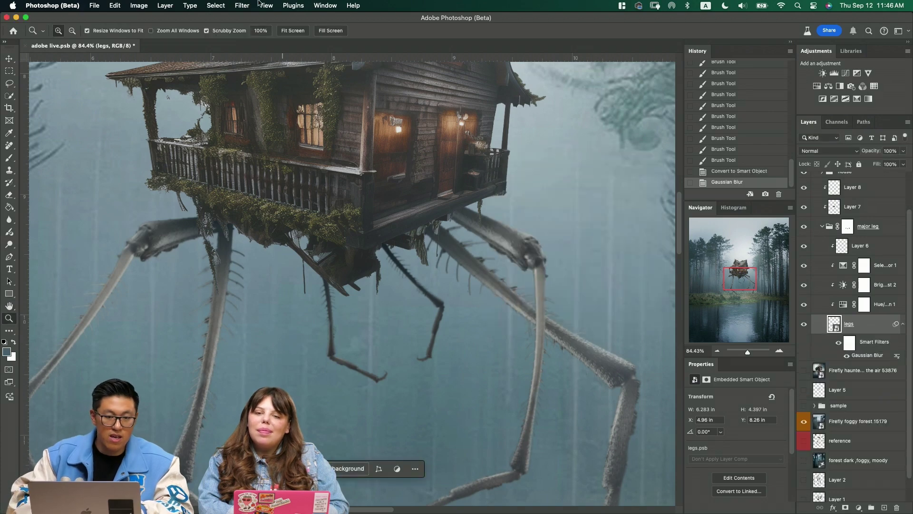
{"action": "left_click", "coordinate": [217, 5]}
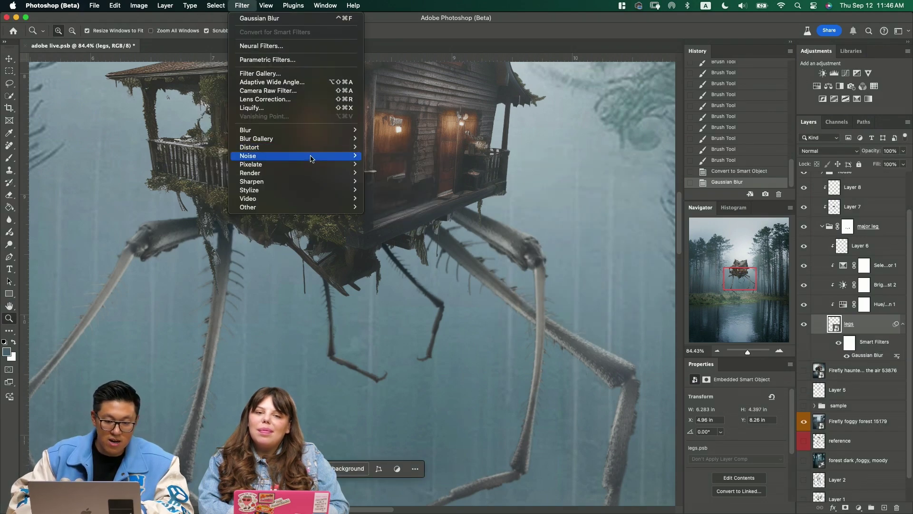
{"action": "mouse_move", "coordinate": [311, 159]}
{"action": "left_click", "coordinate": [376, 154]}
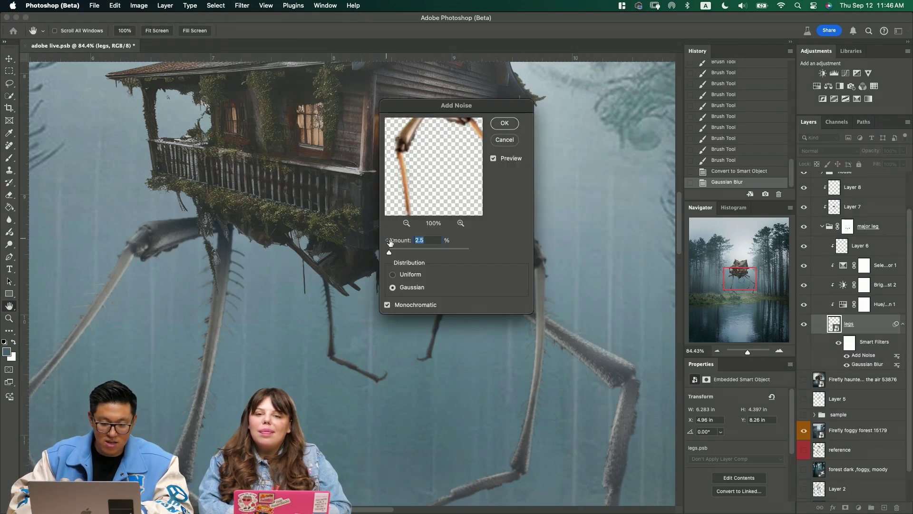
{"action": "key", "text": "Return"}
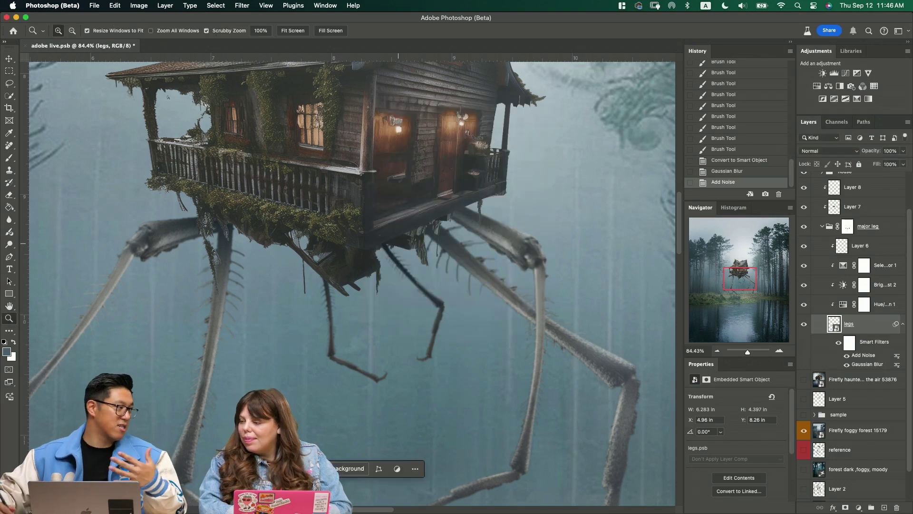
{"action": "scroll", "coordinate": [837, 241], "scroll_direction": "up", "scroll_amount": 3}
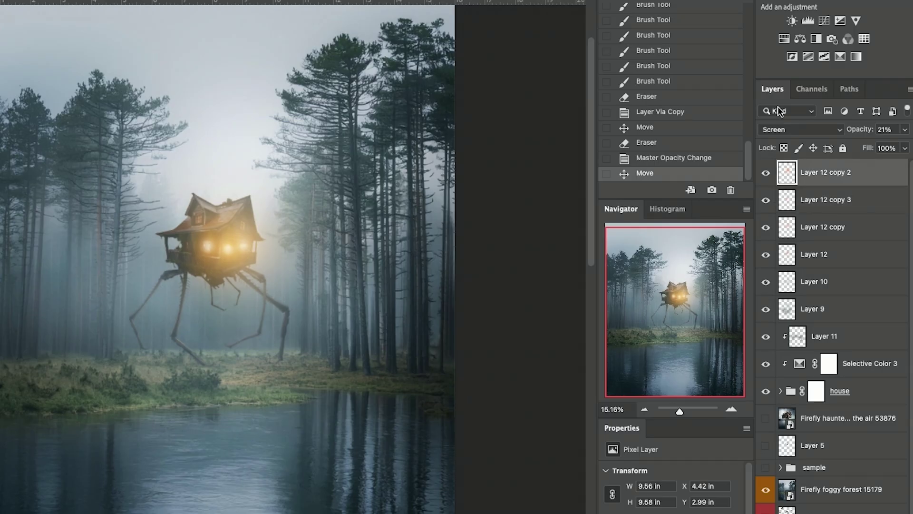
Darken the scene with a -108 Brightness/Contrast layer and group the four Layer 12 glow layers.
{"action": "left_click", "coordinate": [785, 40]}
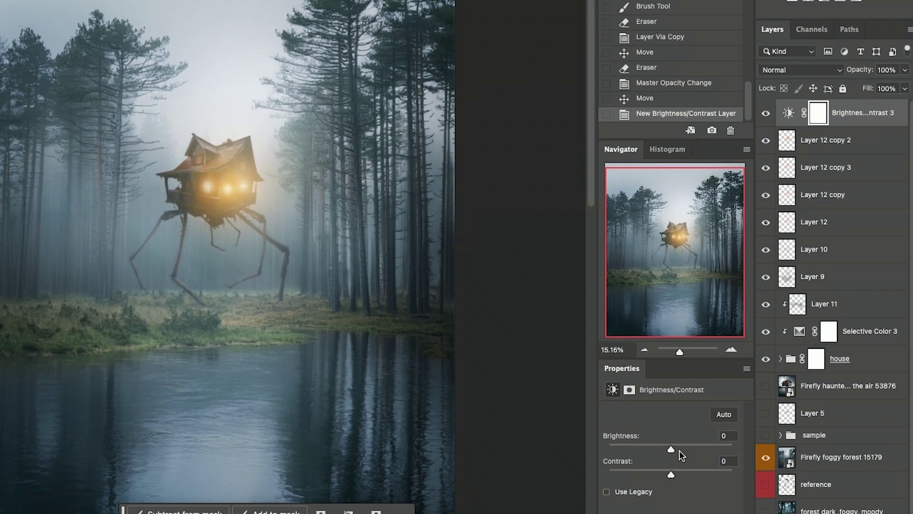
{"action": "left_click_drag", "start_coordinate": [679, 450], "coordinate": [626, 453]}
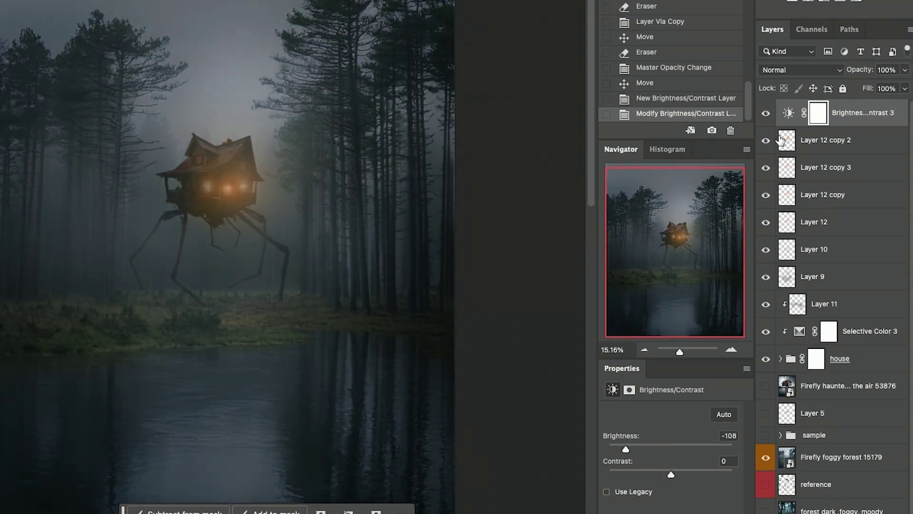
{"action": "left_click", "coordinate": [826, 140]}
{"action": "left_click", "coordinate": [804, 270], "text": "shift"}
{"action": "key", "text": "ctrl+g"}
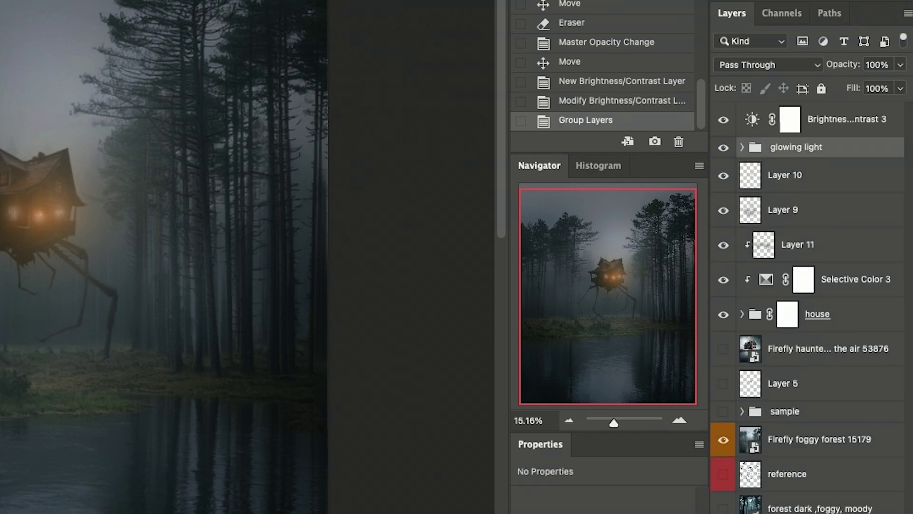
Paint the Brightness/Contrast mask around the house to keep the glow bright there.
{"action": "left_click", "coordinate": [846, 119]}
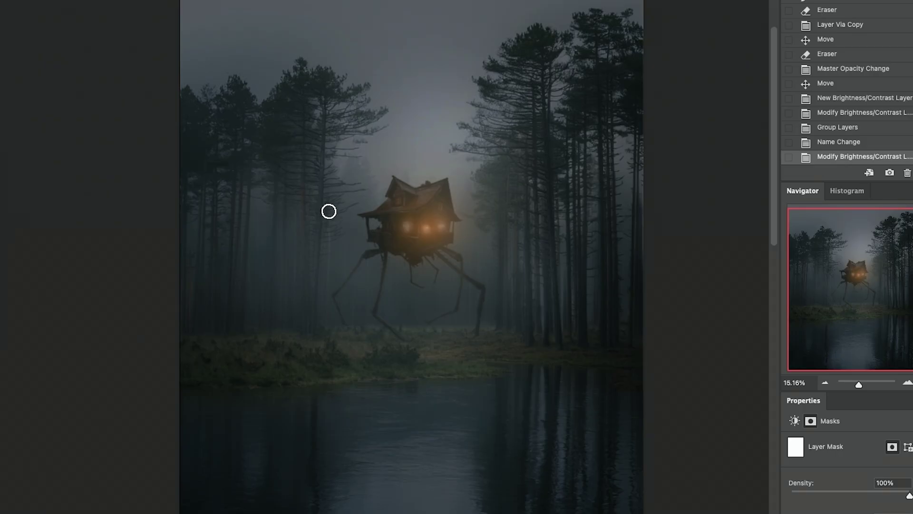
{"action": "key", "text": "bracketright"}
{"action": "key", "text": "bracketright"}
{"action": "key", "text": "bracketright"}
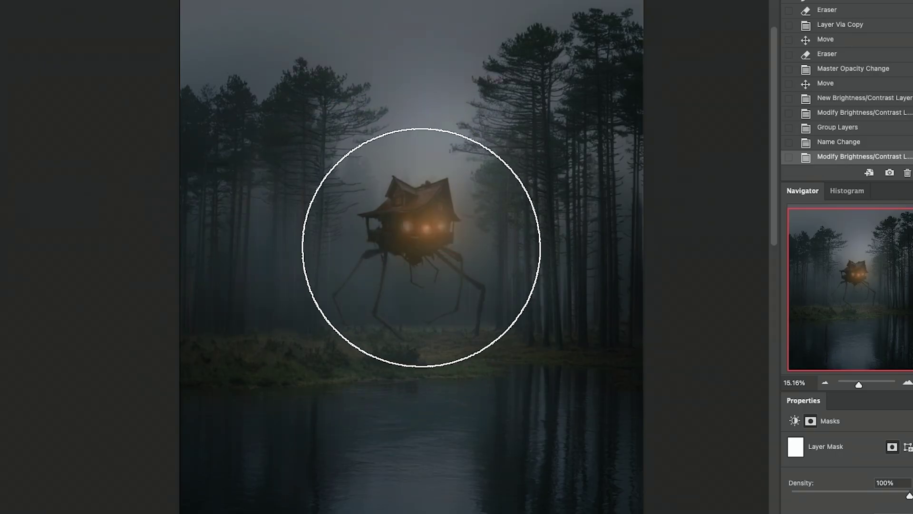
{"action": "left_click", "coordinate": [423, 248]}
{"action": "left_click", "coordinate": [421, 238]}
{"action": "left_click", "coordinate": [419, 224]}
{"action": "left_click", "coordinate": [419, 200]}
{"action": "left_click", "coordinate": [426, 229]}
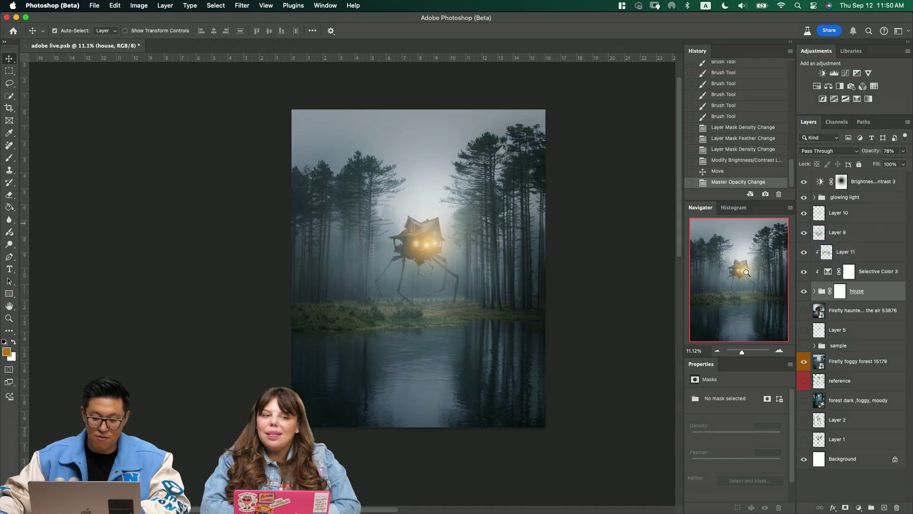
Duplicate the house group and move the flipped copy down into the lake.
{"action": "left_click_drag", "start_coordinate": [888, 291], "coordinate": [869, 506]}
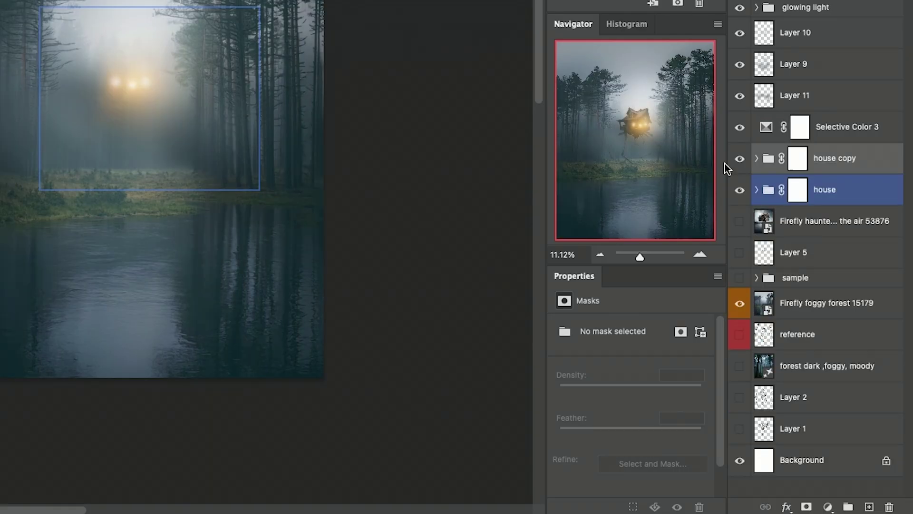
{"action": "left_click", "coordinate": [764, 138]}
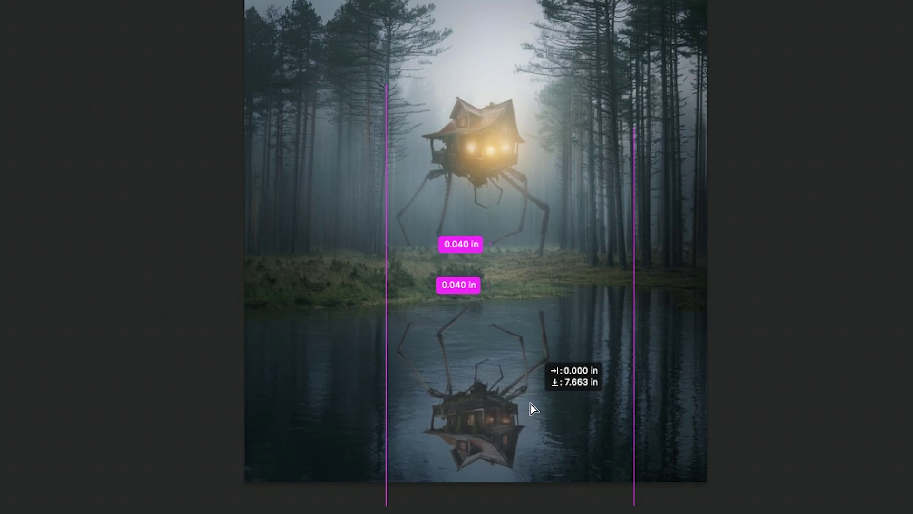
{"action": "left_click_drag", "start_coordinate": [530, 407], "coordinate": [534, 407]}
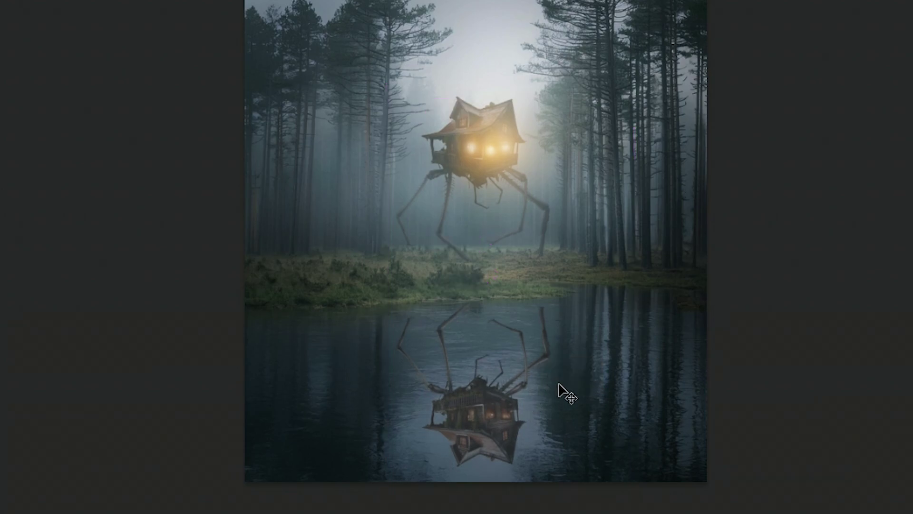
{"action": "left_click", "coordinate": [503, 394]}
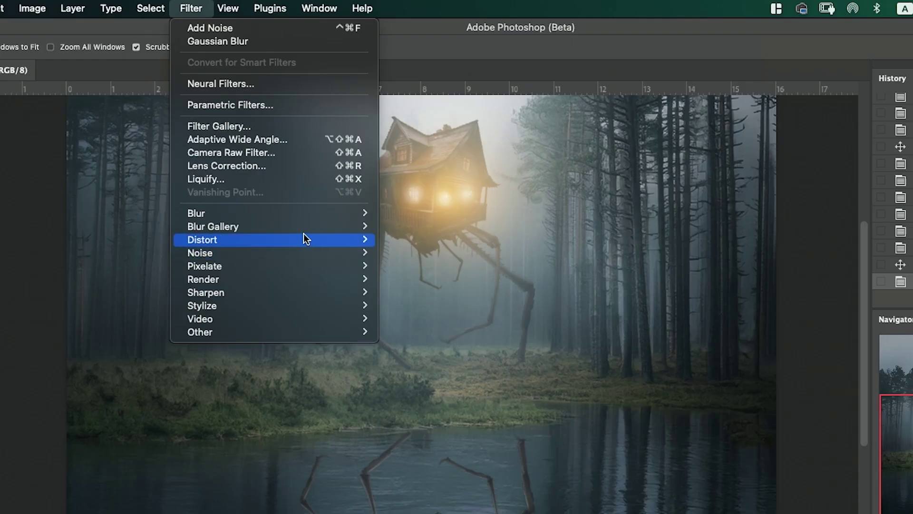
Give the reflection a 97 px Motion Blur, smudge it, and blend it in Multiply.
{"action": "mouse_move", "coordinate": [333, 213]}
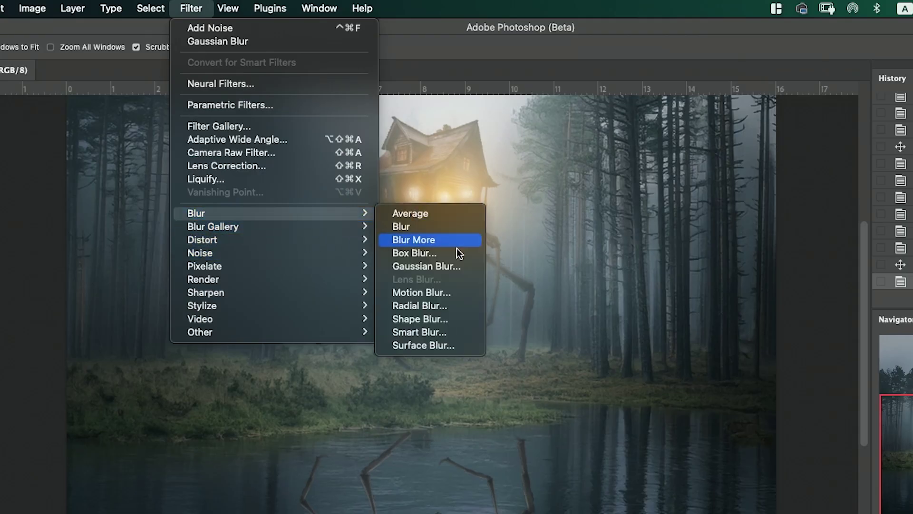
{"action": "left_click", "coordinate": [441, 293]}
{"action": "left_click_drag", "start_coordinate": [690, 430], "coordinate": [625, 430]}
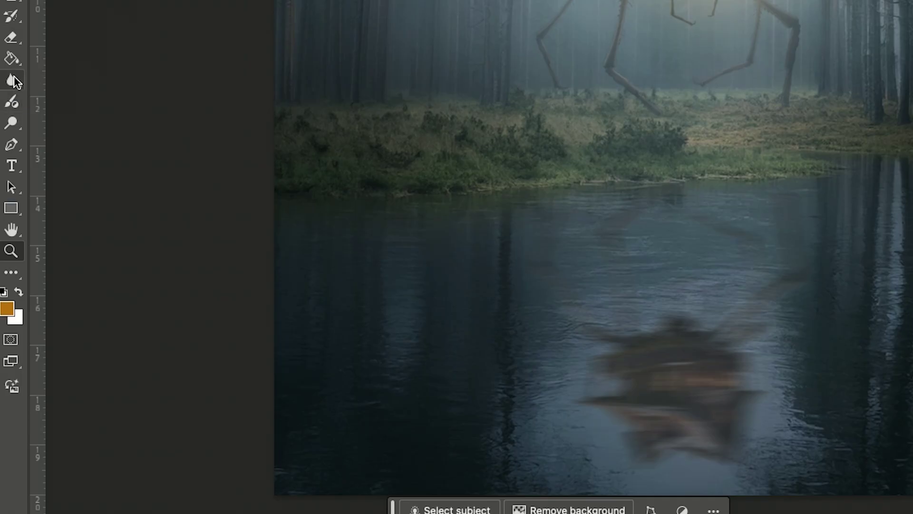
{"action": "right_click", "coordinate": [11, 80]}
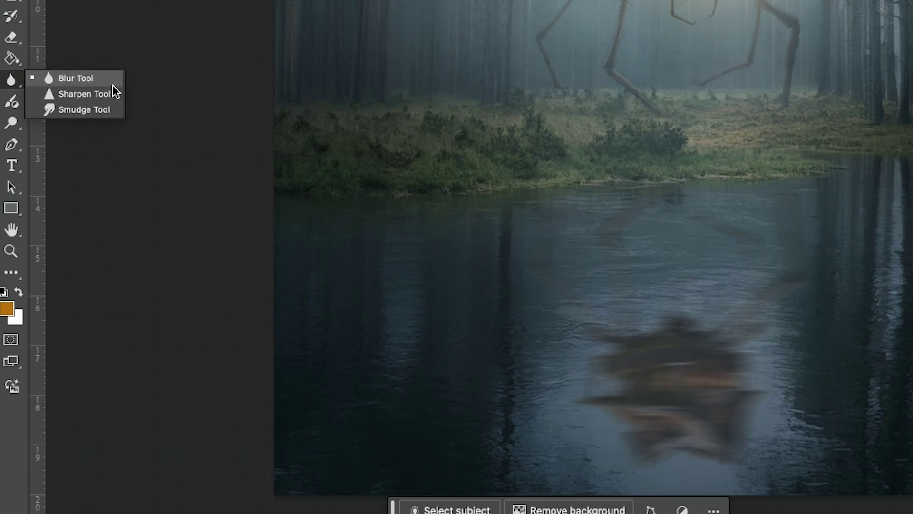
{"action": "left_click", "coordinate": [105, 110]}
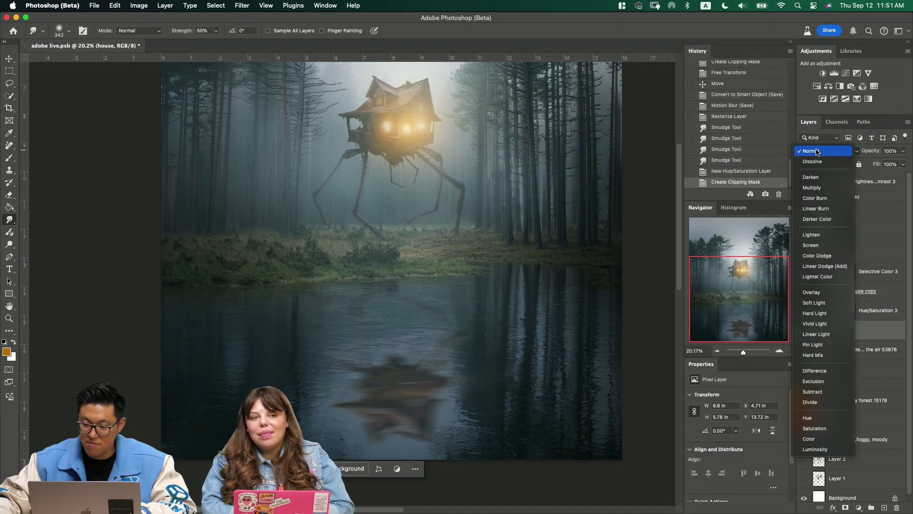
{"action": "left_click", "coordinate": [807, 189]}
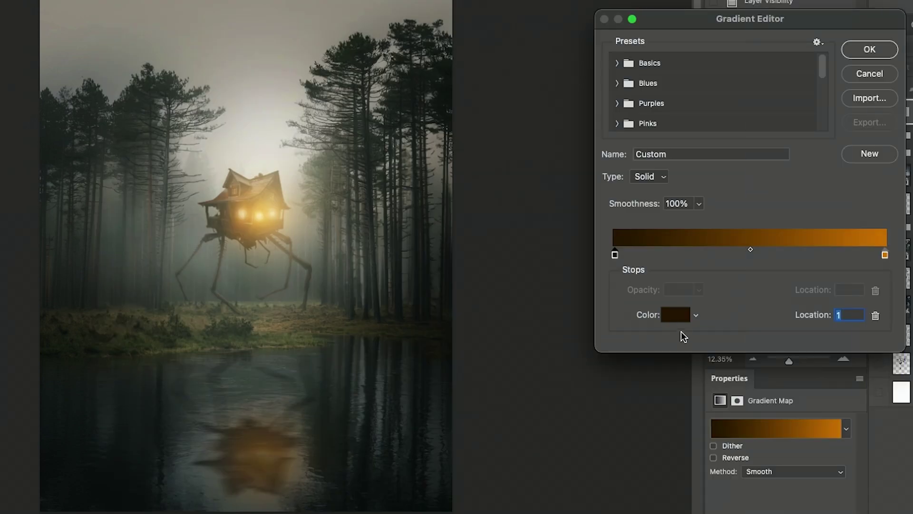
Change the Gradient Map's dark stop to dark green (1c2900) and view the graded image.
{"action": "left_click", "coordinate": [676, 315]}
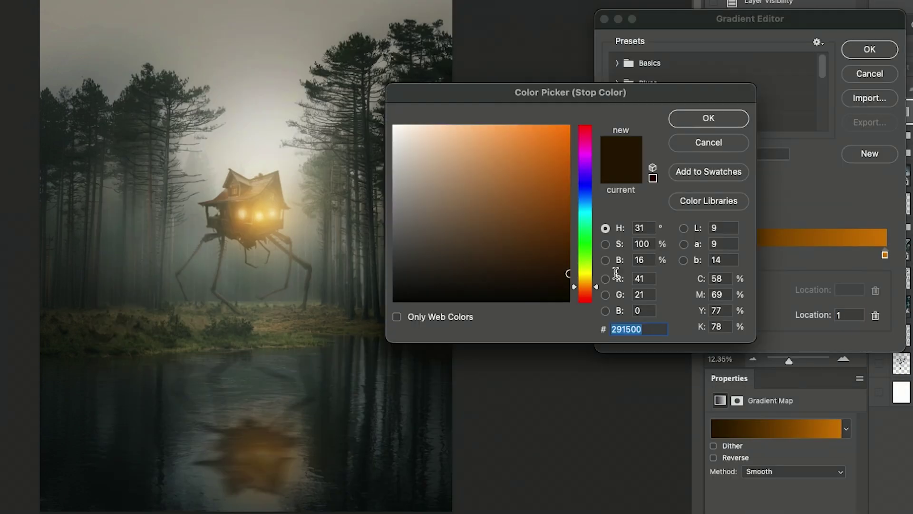
{"action": "left_click_drag", "start_coordinate": [582, 257], "coordinate": [585, 248]}
{"action": "left_click", "coordinate": [710, 117]}
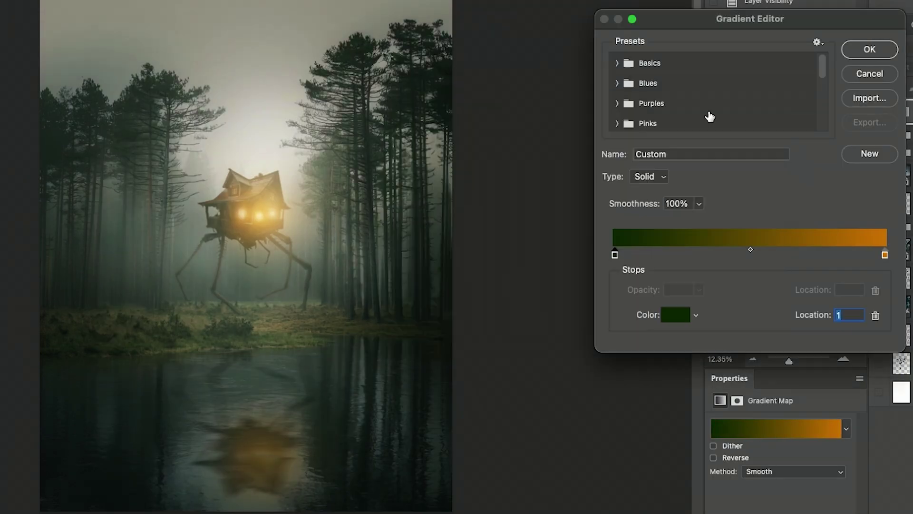
{"action": "left_click", "coordinate": [868, 50]}
{"action": "key", "text": "Tab"}
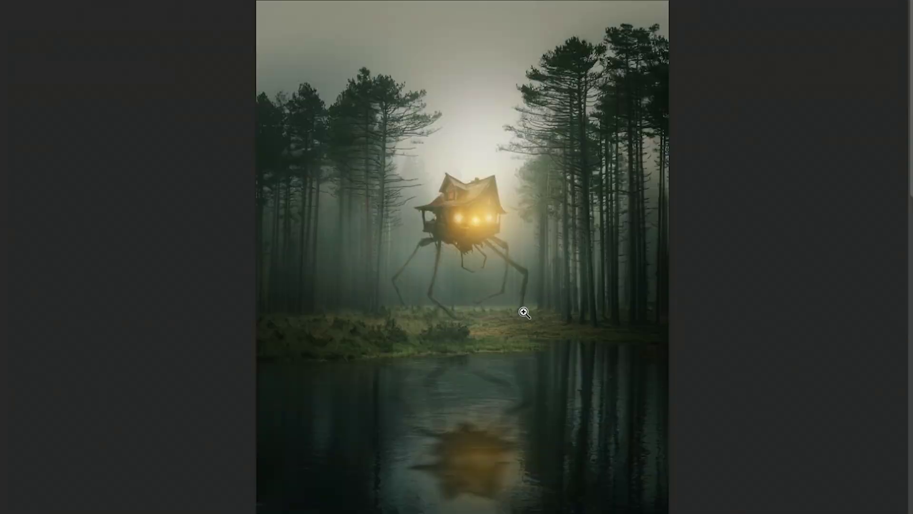